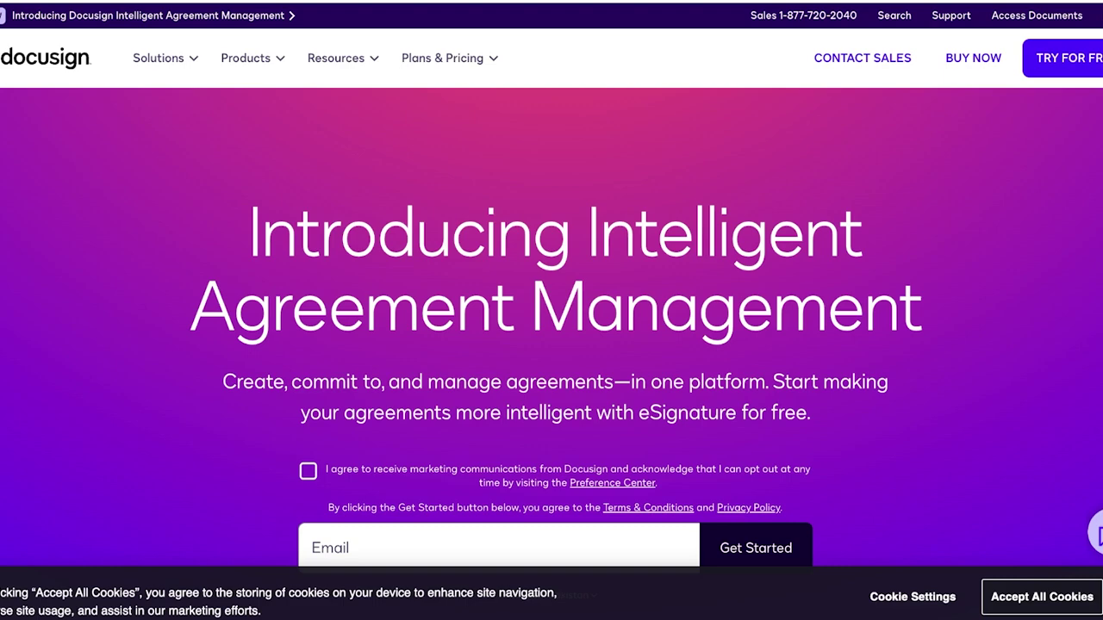
# Step: Scroll through the DocuSign homepage and bring up the Plans & Pricing menu
pyautogui.scroll(-10, 551, 327)
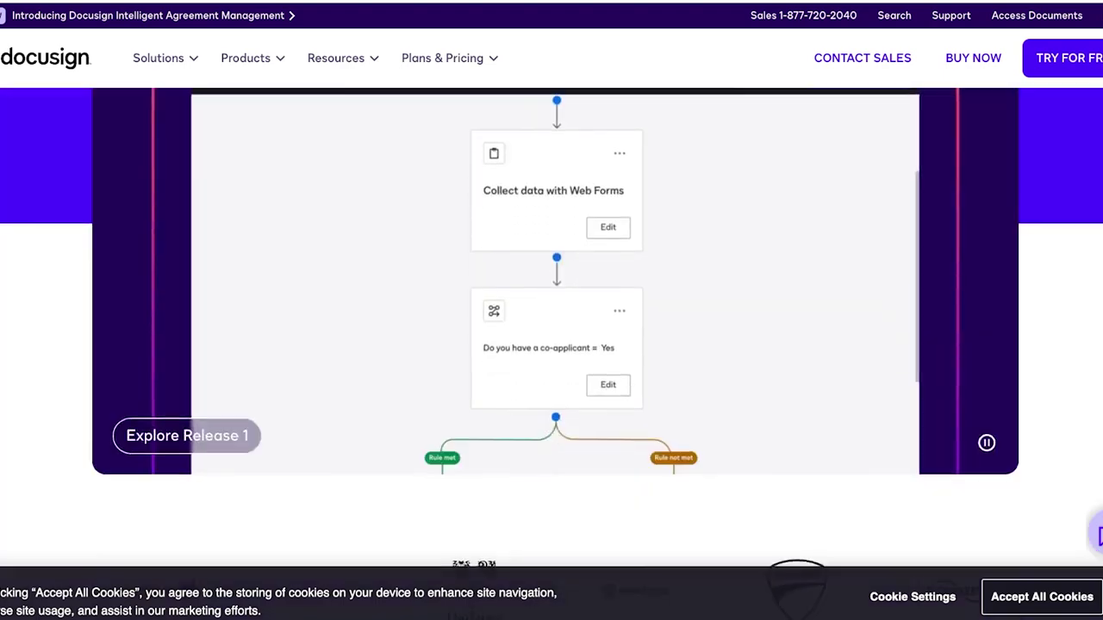
pyautogui.scroll(-4, 551, 327)
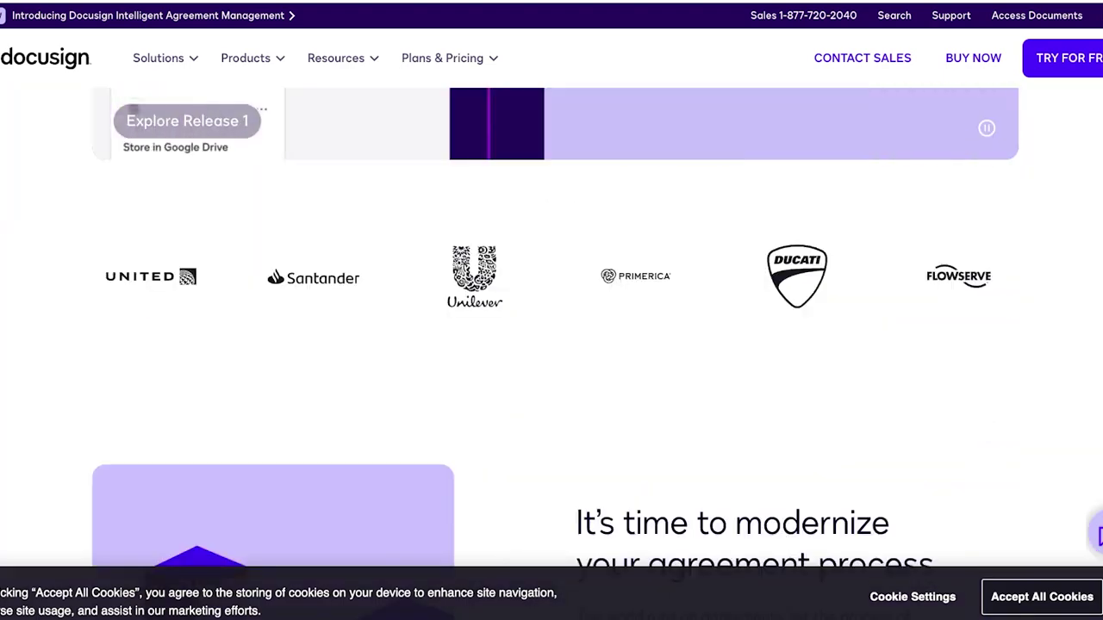
pyautogui.scroll(-6, 552, 328)
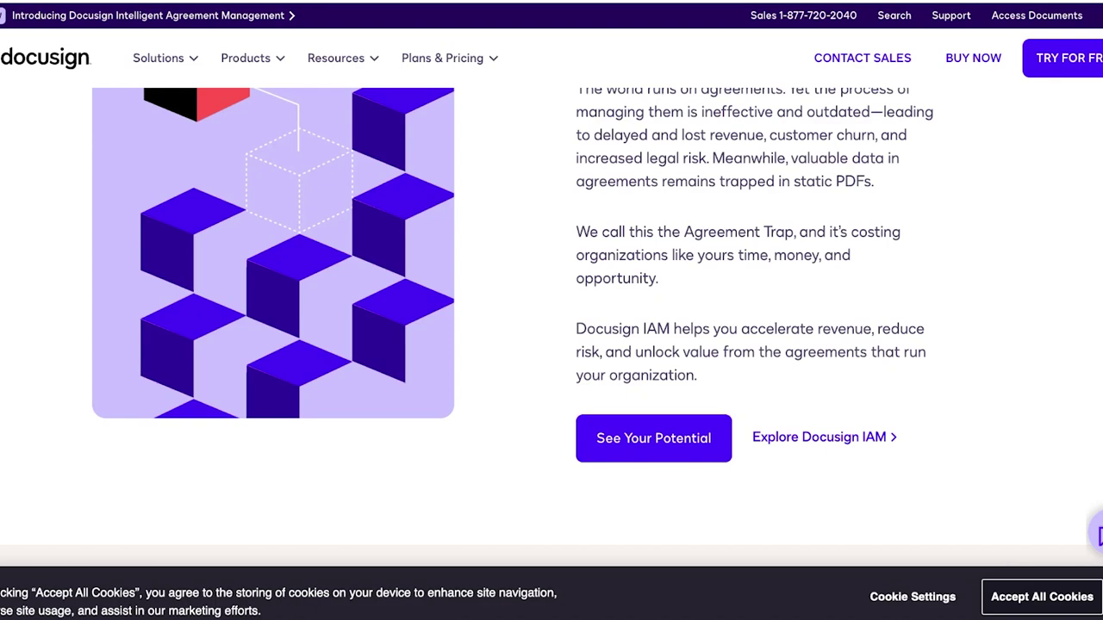
pyautogui.scroll(-5, 551, 327)
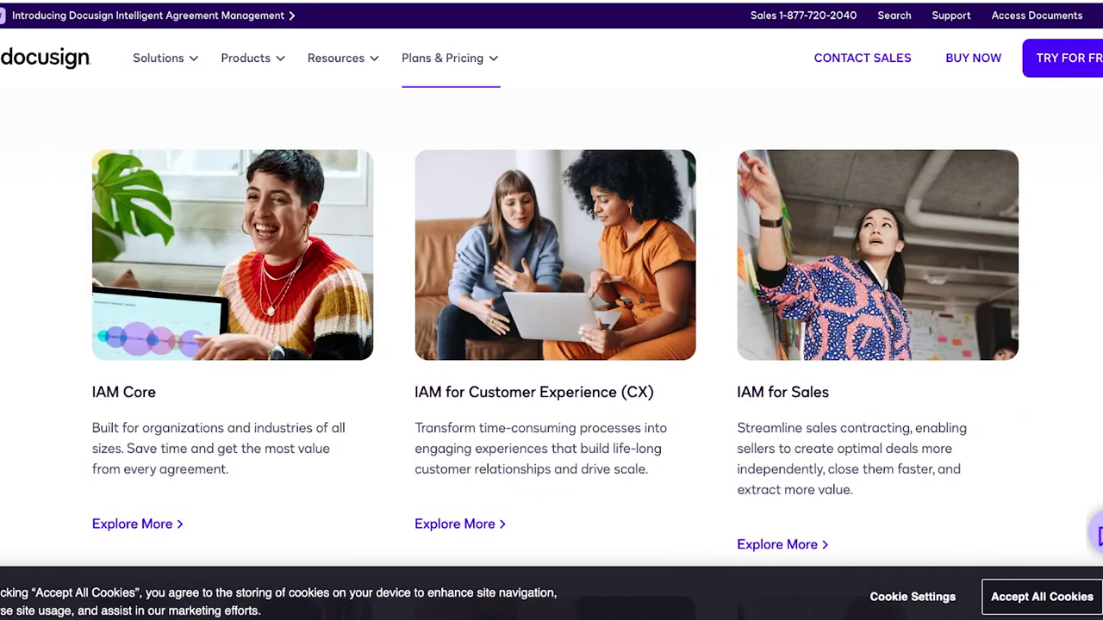
pyautogui.moveTo(442, 58)
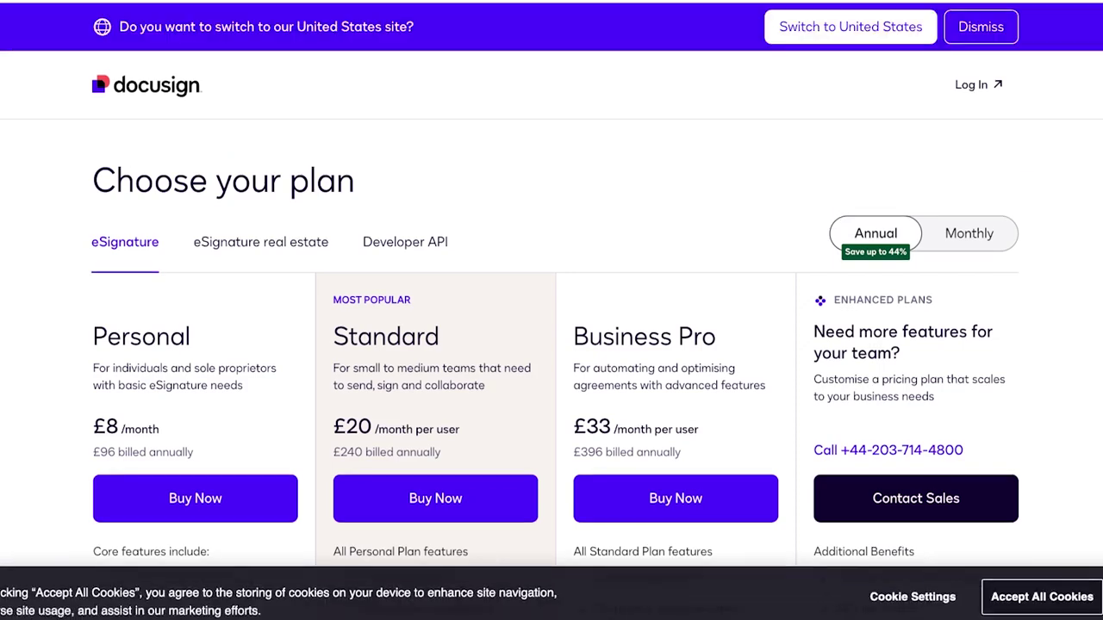
# Step: Scroll through the eSignature plans feature table to compare Personal, Standard and Business Pro
pyautogui.scroll(-8, 551, 345)
pyautogui.scroll(6, 551, 345)
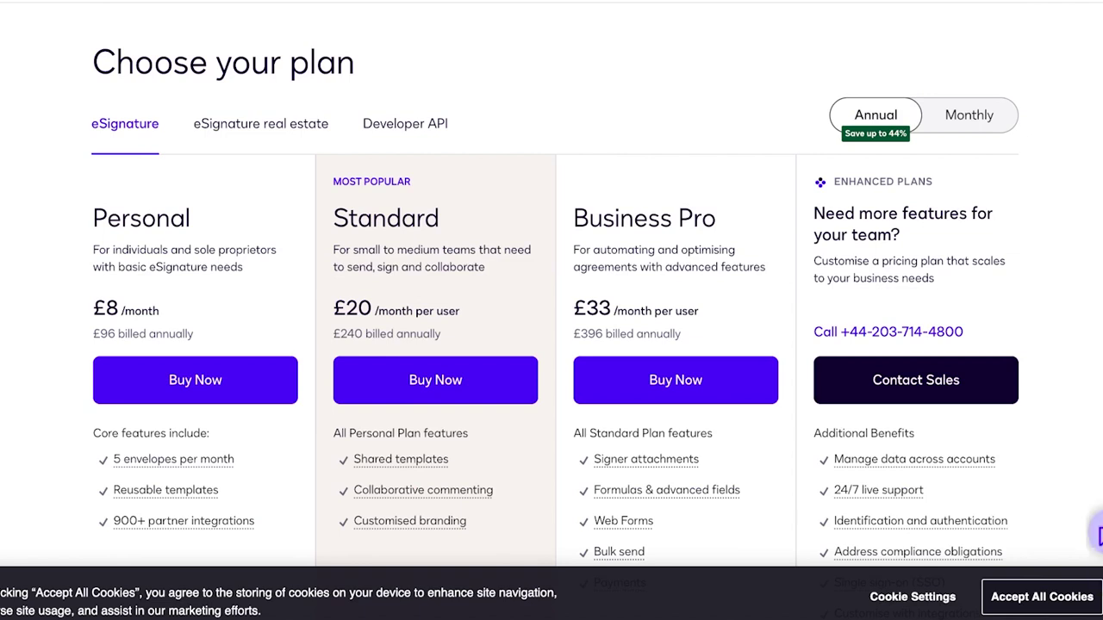
pyautogui.scroll(-1, 551, 345)
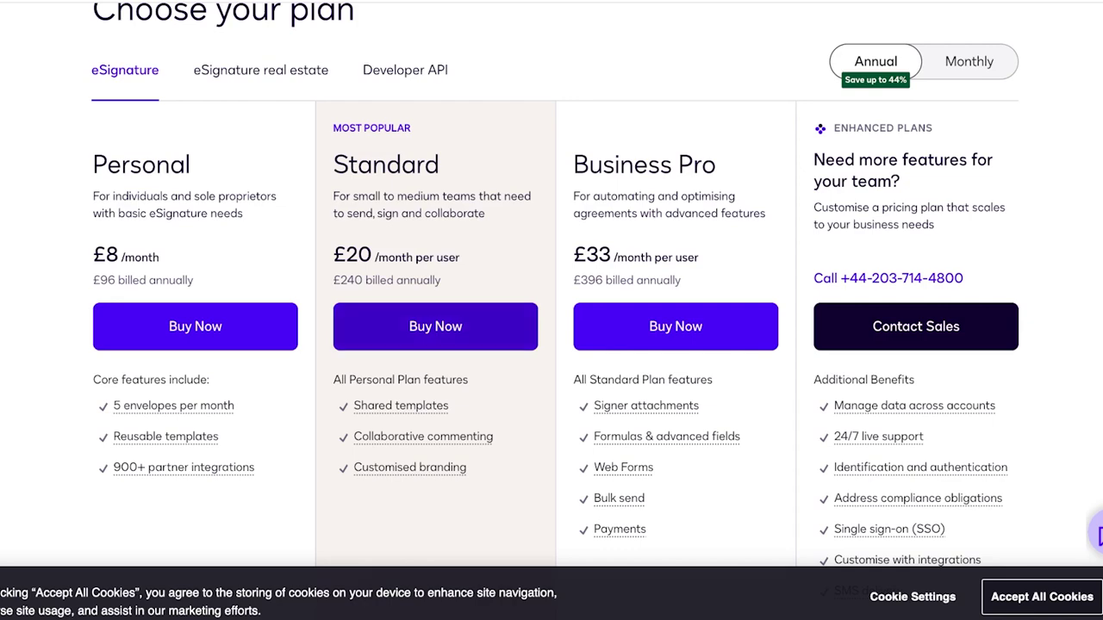
pyautogui.scroll(-3, 551, 284)
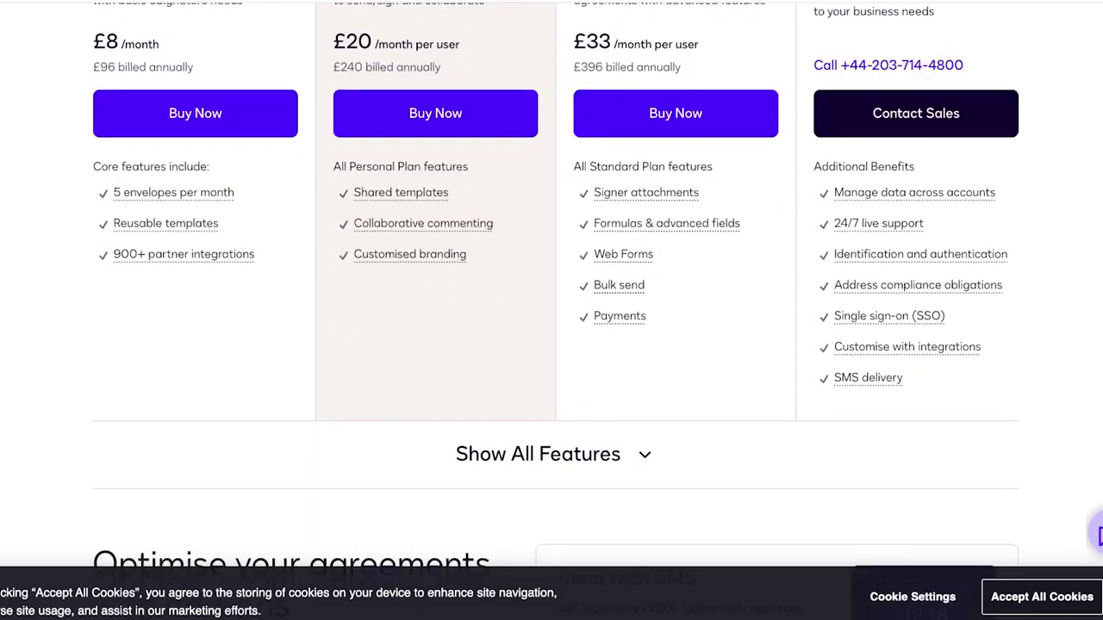
pyautogui.scroll(-5, 551, 310)
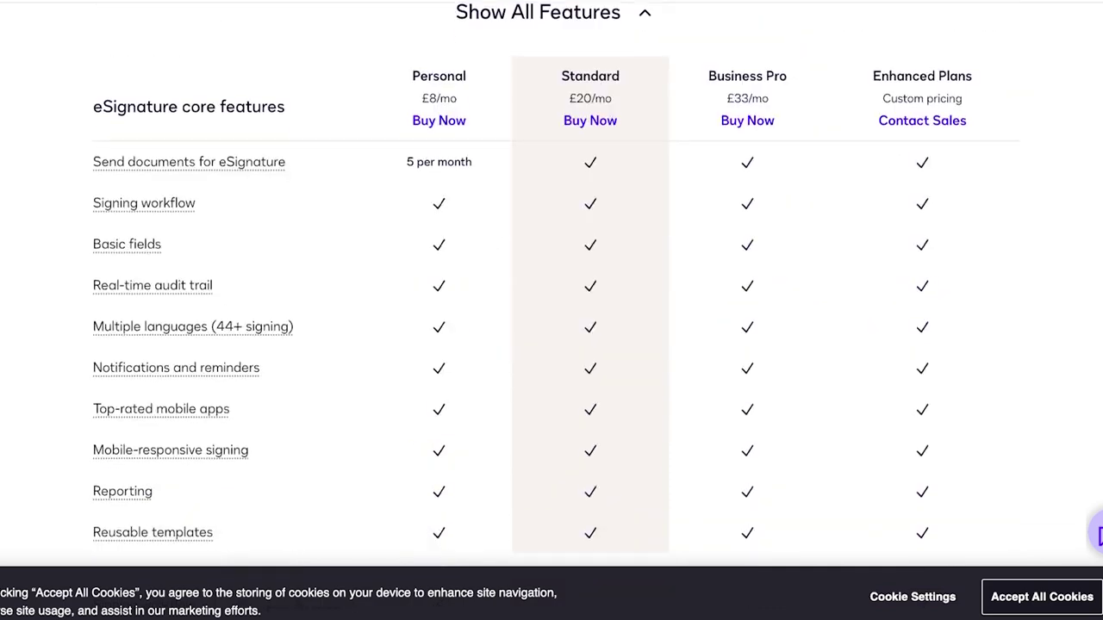
pyautogui.scroll(1, 555, 284)
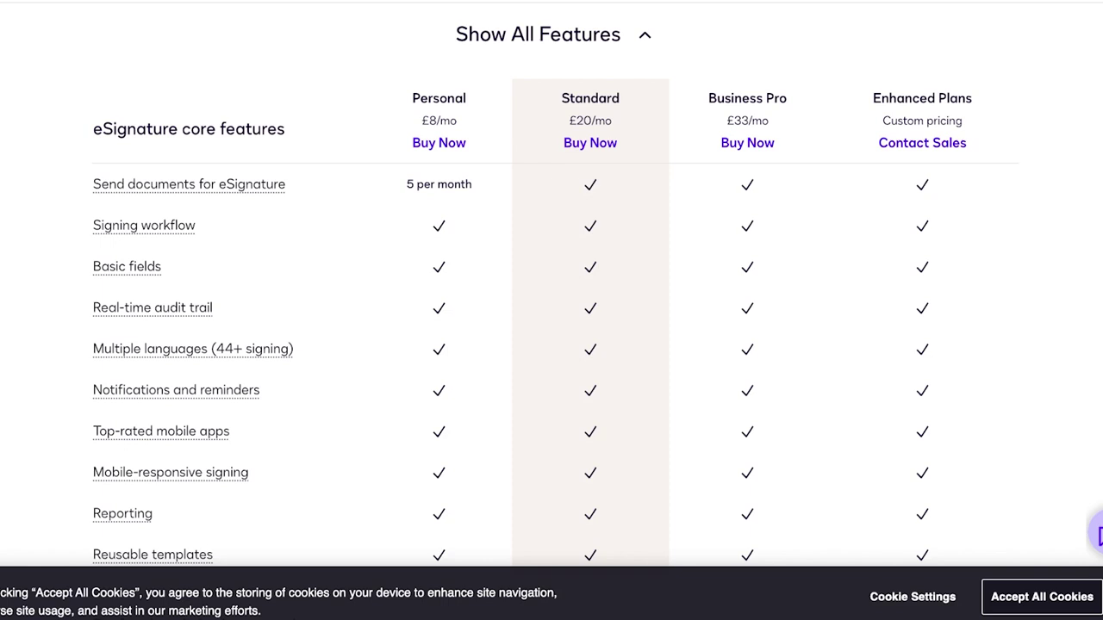
pyautogui.scroll(1, 552, 293)
pyautogui.scroll(-10, 551, 293)
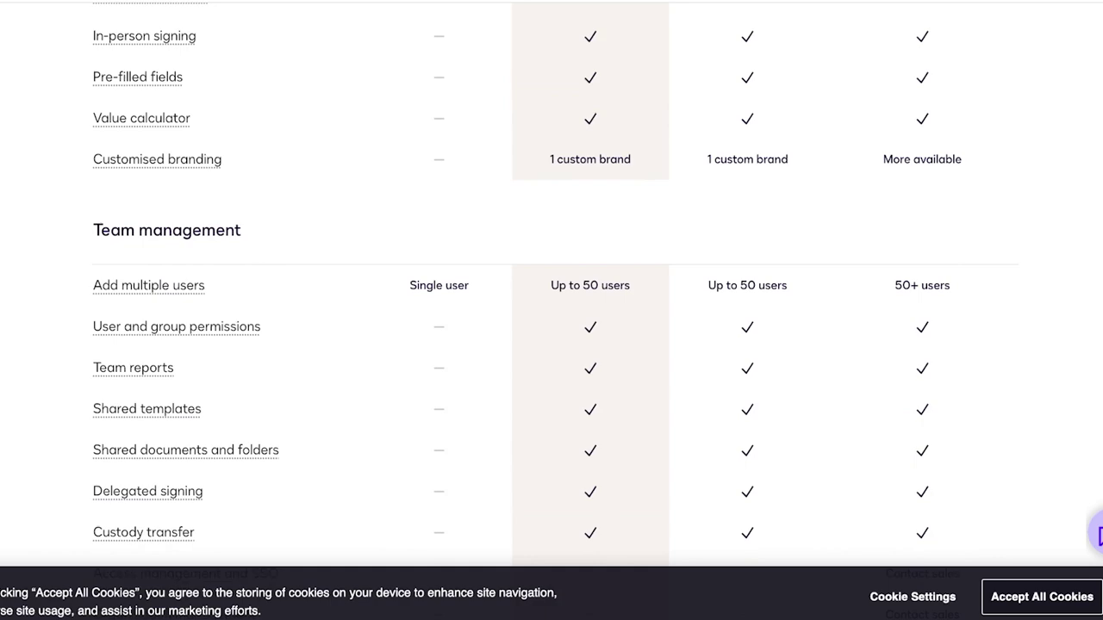
pyautogui.scroll(15, 551, 293)
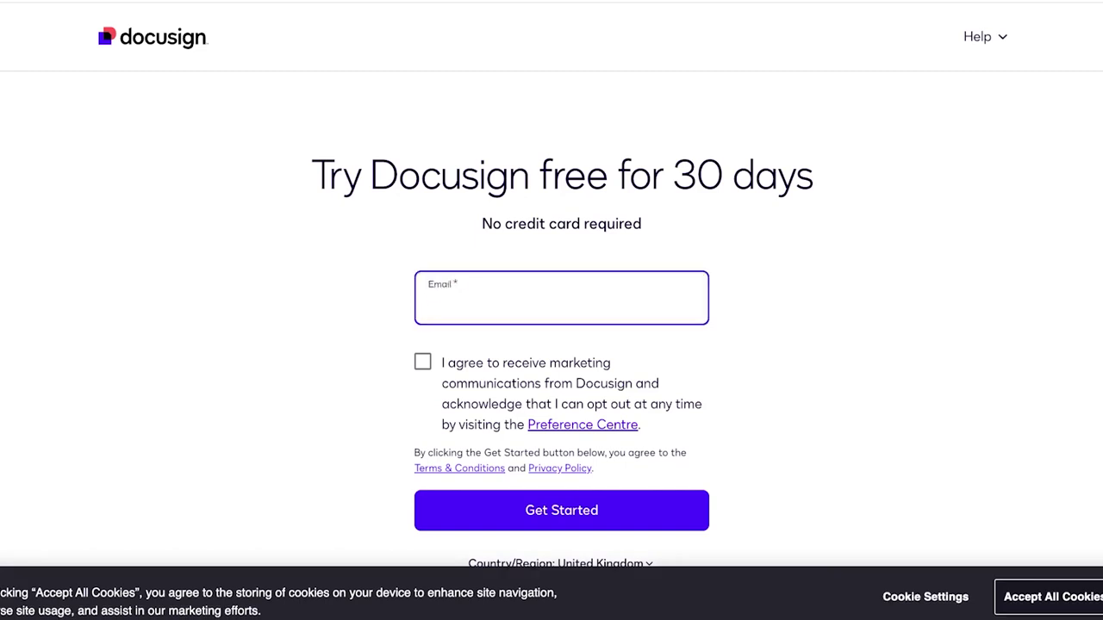
# Step: Enter your e-mail address, accept marketing communications, and start the free trial
pyautogui.click(422, 361)
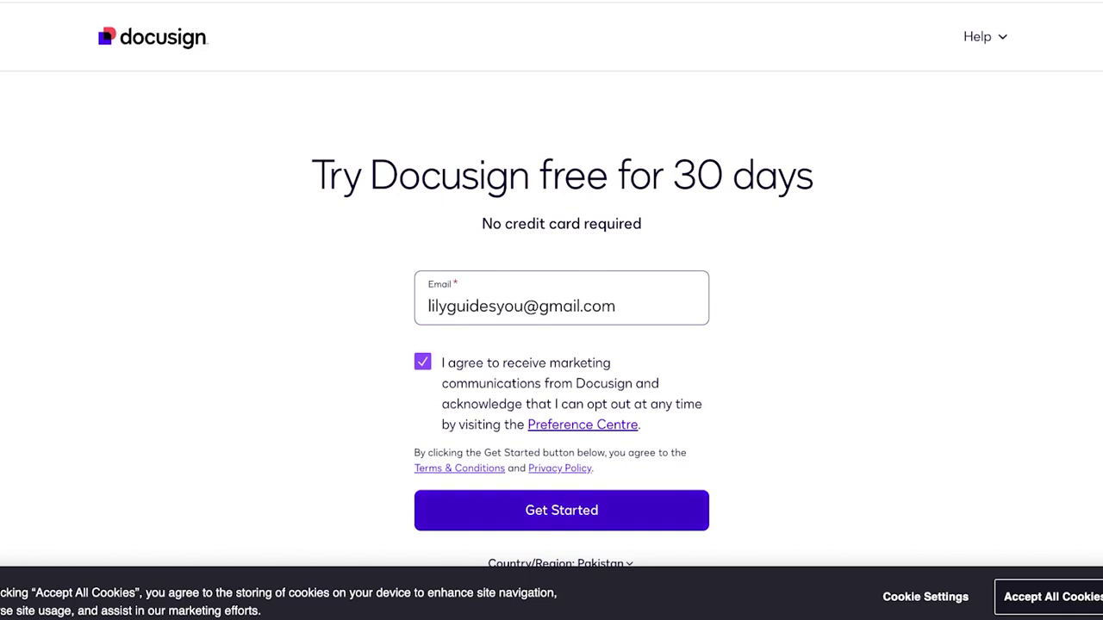
pyautogui.click(561, 510)
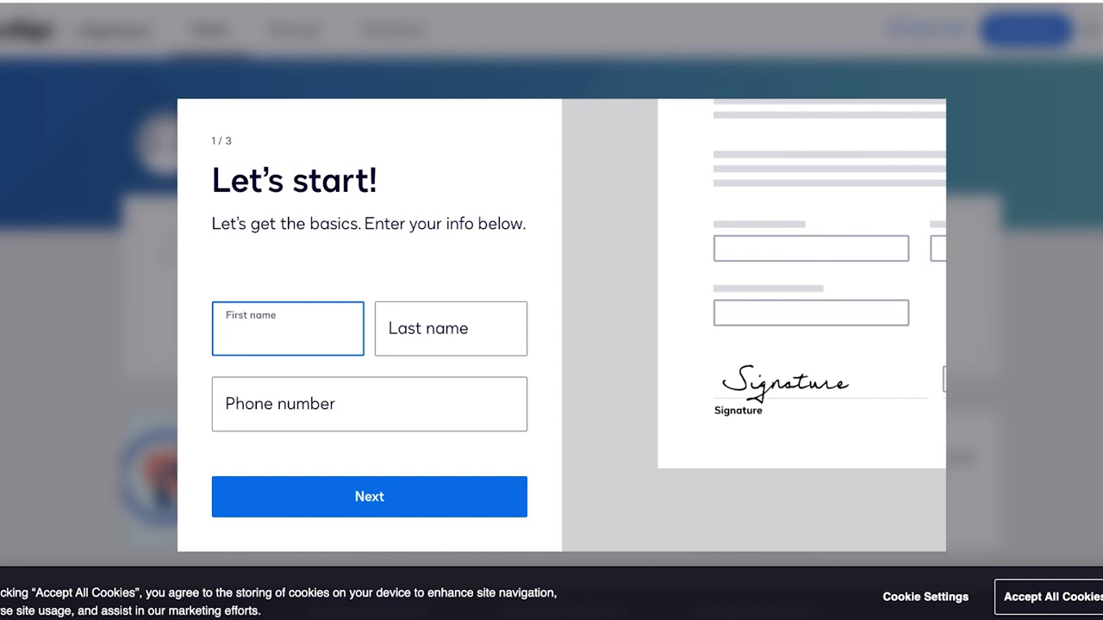
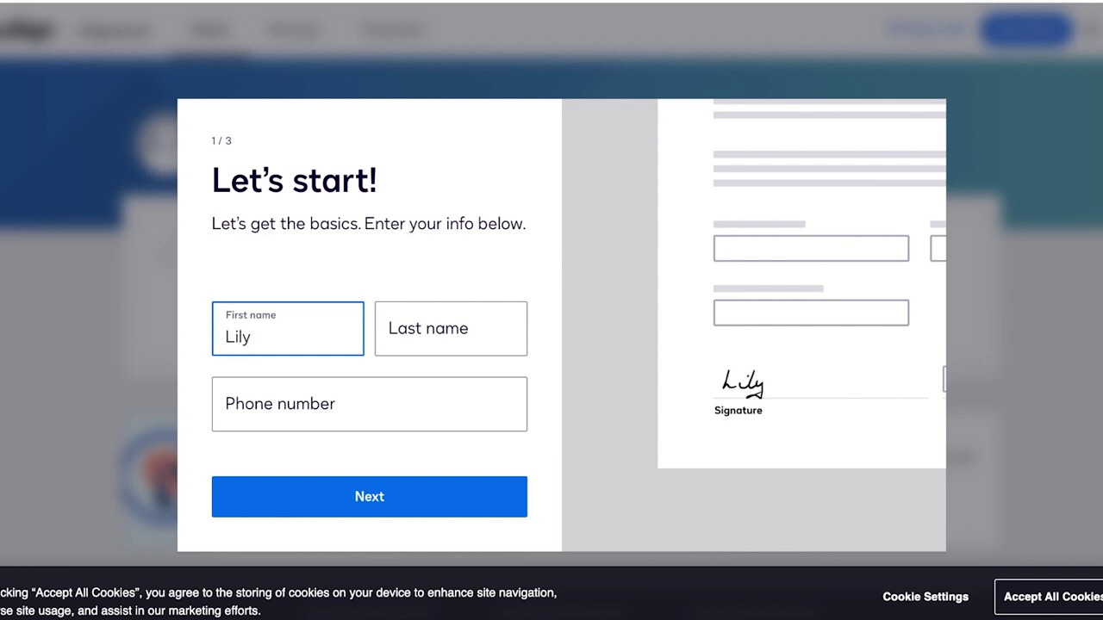
# Step: Fill in your first name, last name and phone number and submit them
pyautogui.click(451, 336)
pyautogui.click(369, 404)
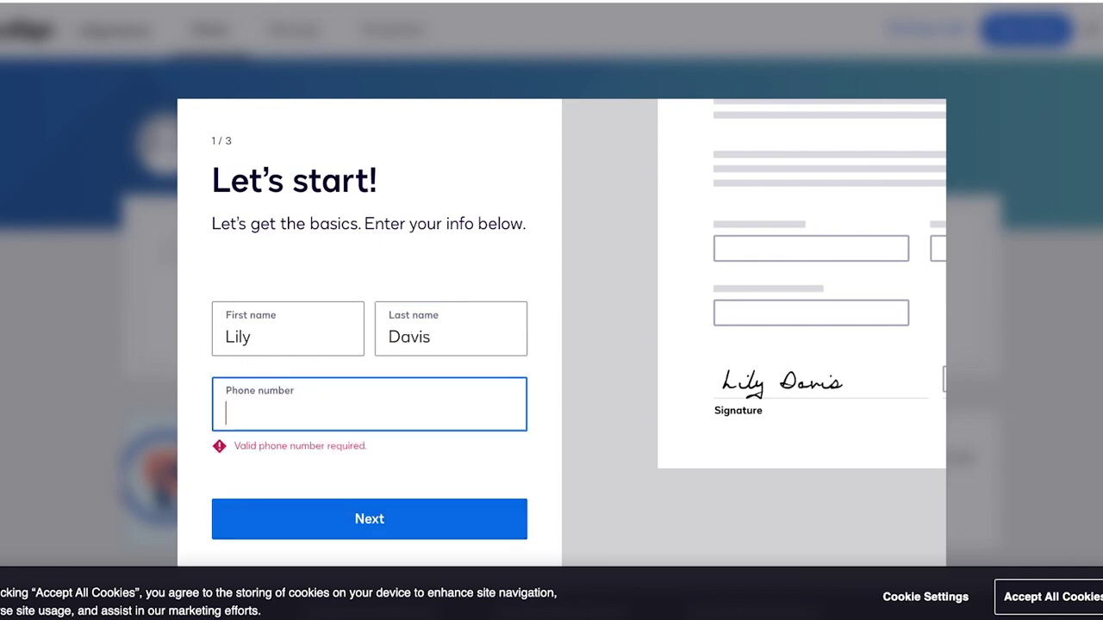
pyautogui.press('Return')
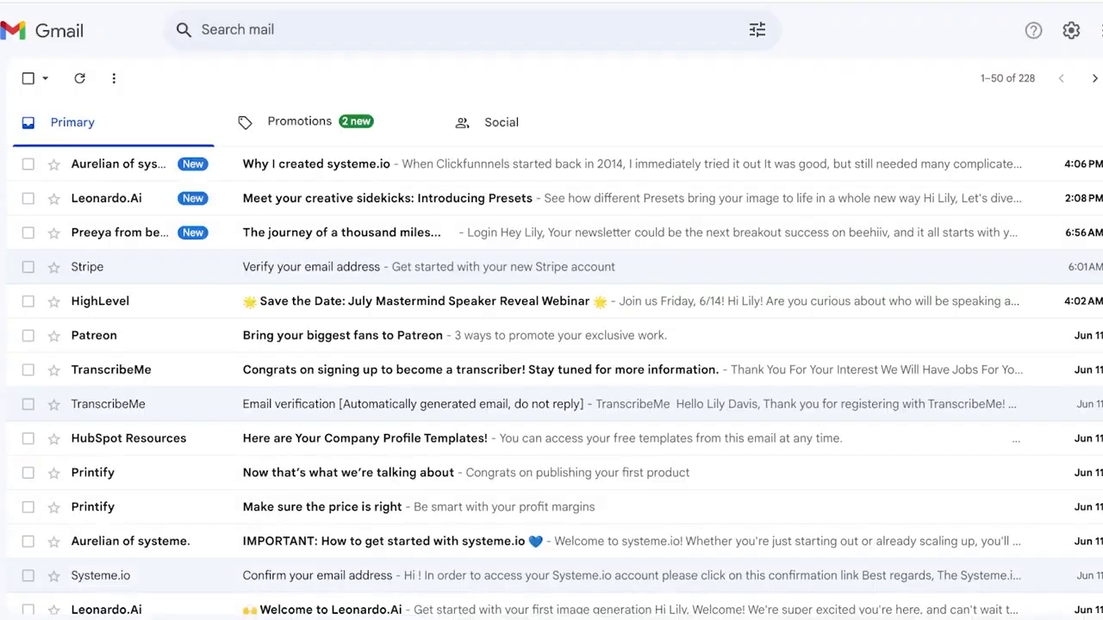
# Step: Paste the emailed six-digit verification code from Gmail and enter an account password
pyautogui.click(301, 163)
pyautogui.press('u')
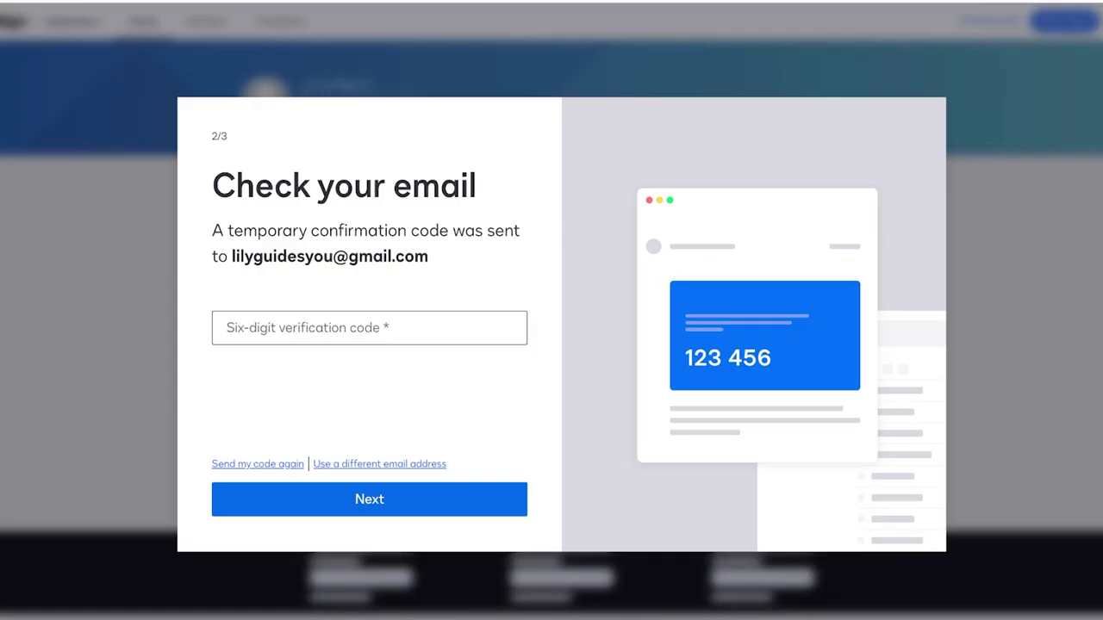
pyautogui.hotkey('ctrl', 'v')
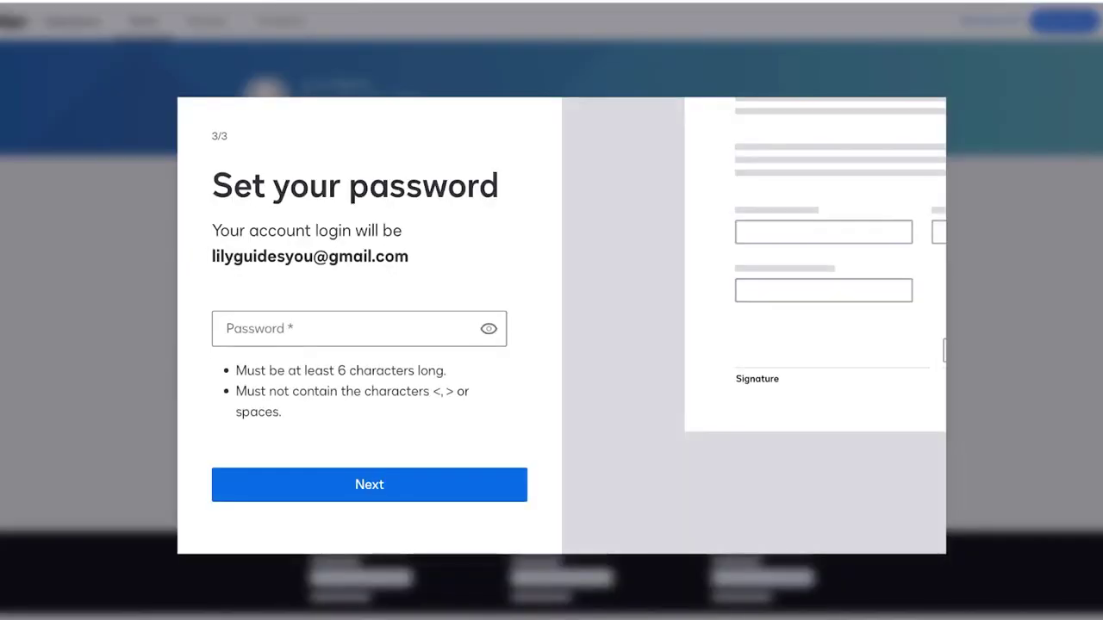
pyautogui.click(227, 329)
pyautogui.write('••••••')
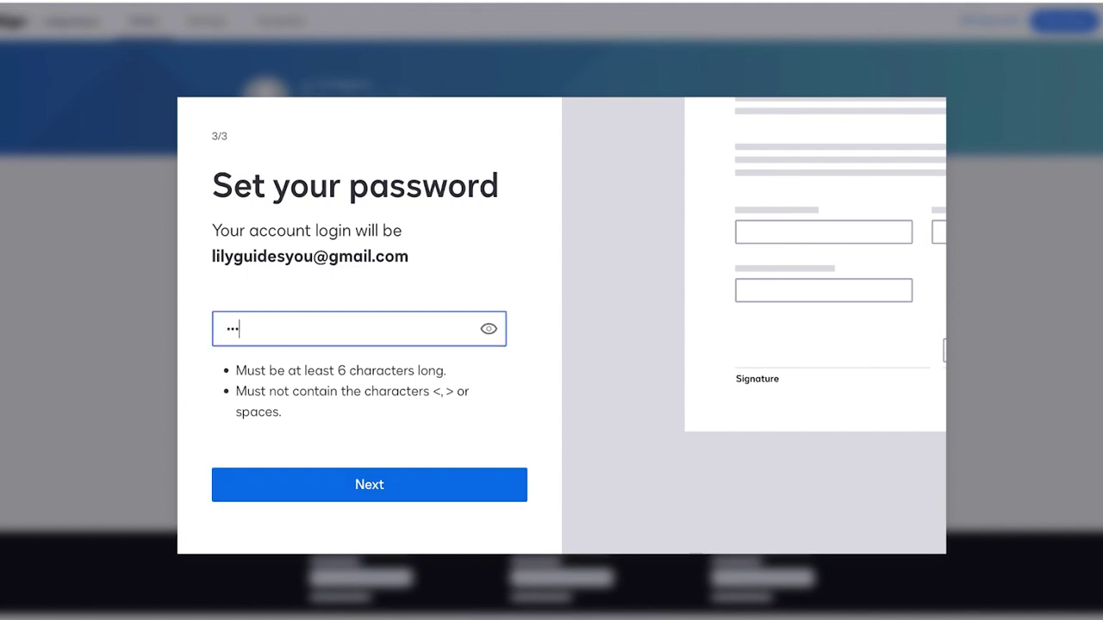
pyautogui.write('•••')
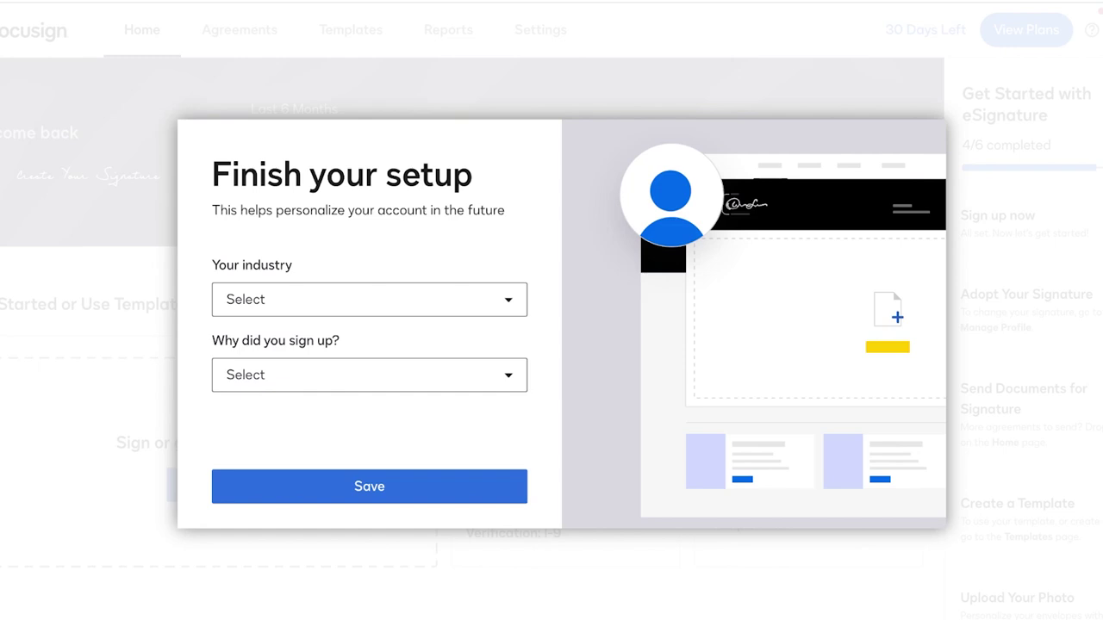
# Step: Set industry to Other and reason to sending a document for signature, save, and skip the tour
pyautogui.click(369, 299)
pyautogui.scroll(-5, 361, 414)
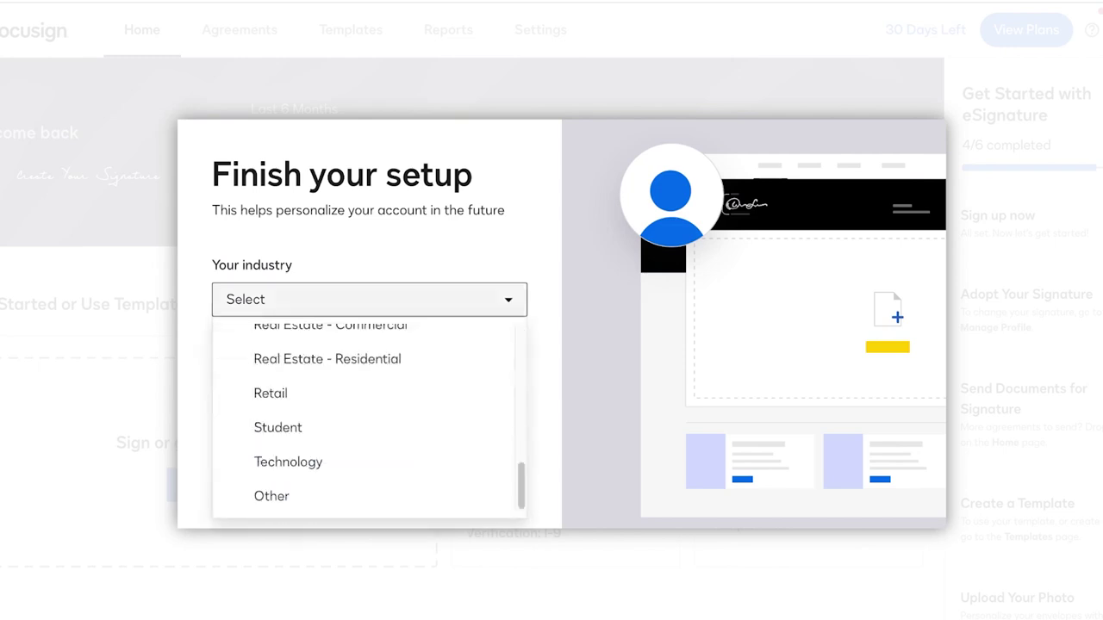
pyautogui.click(271, 496)
pyautogui.click(369, 374)
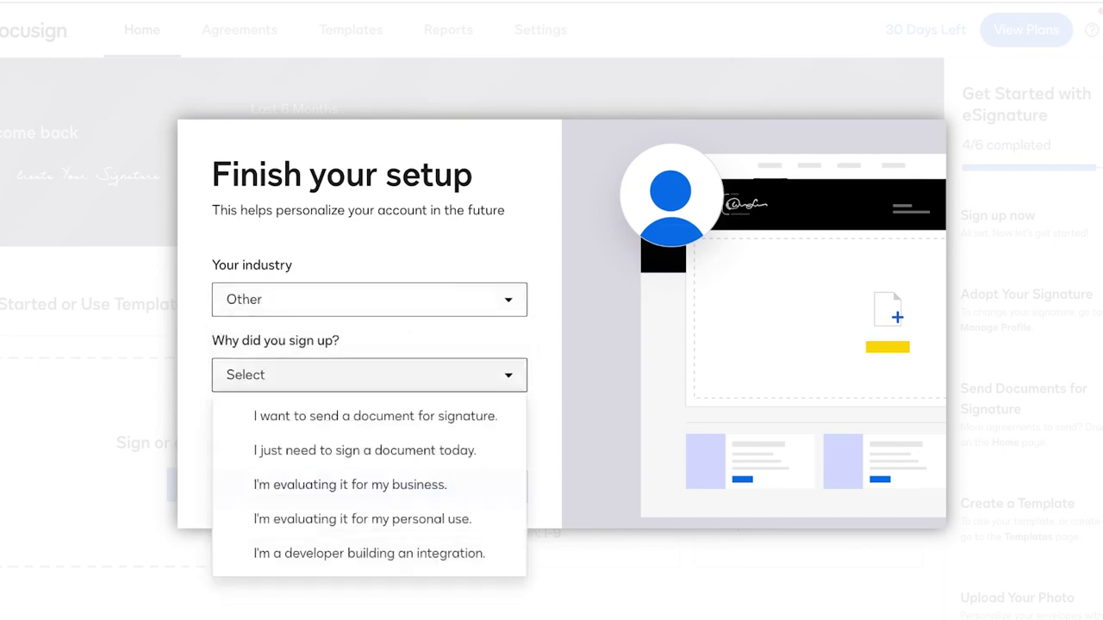
pyautogui.click(375, 416)
pyautogui.click(369, 485)
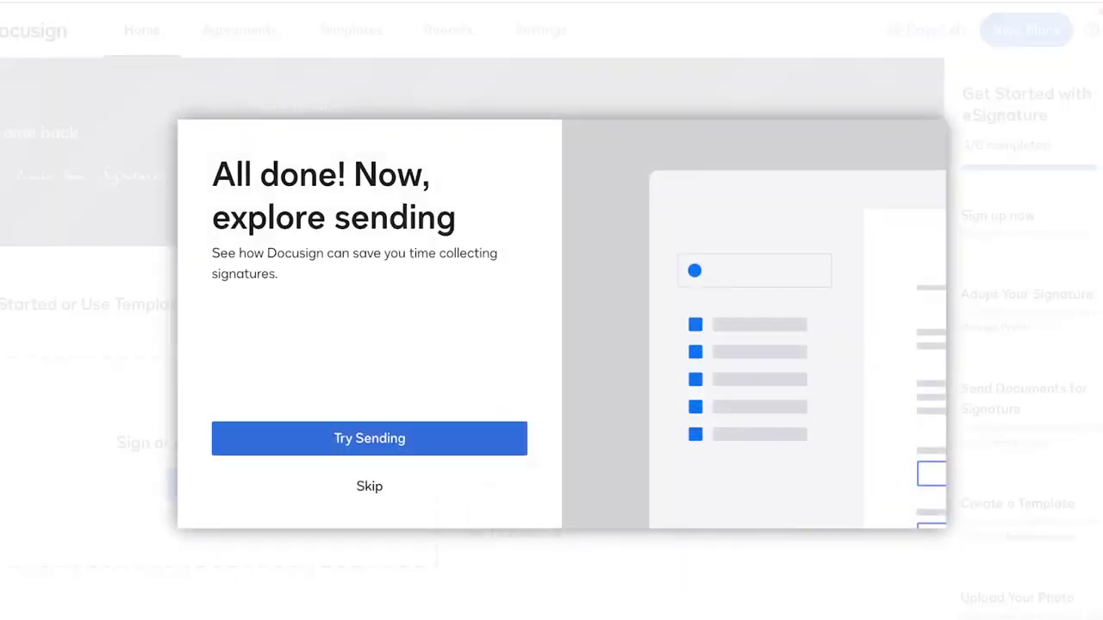
pyautogui.click(369, 486)
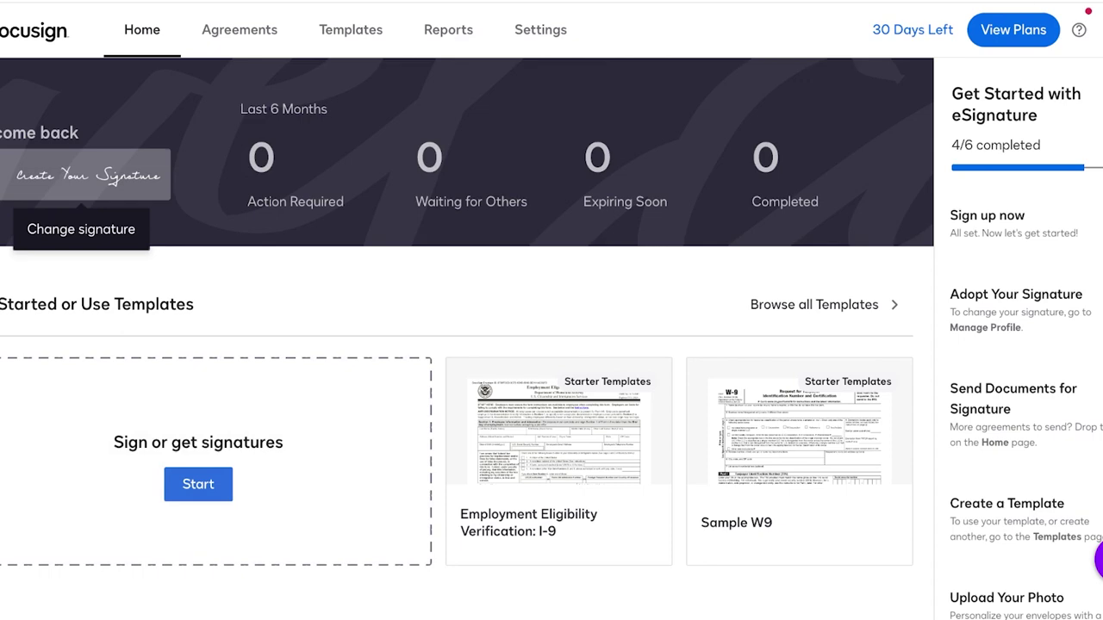
# Step: Open the Create Your Signature dialog and compare several signature styles
pyautogui.click(85, 175)
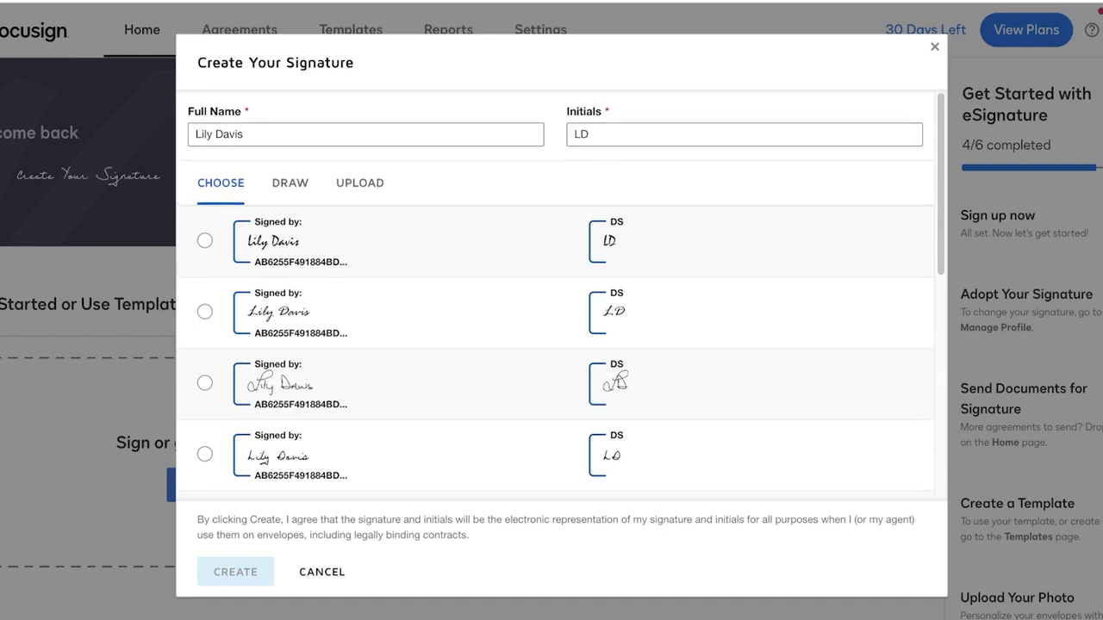
pyautogui.scroll(-5, 556, 344)
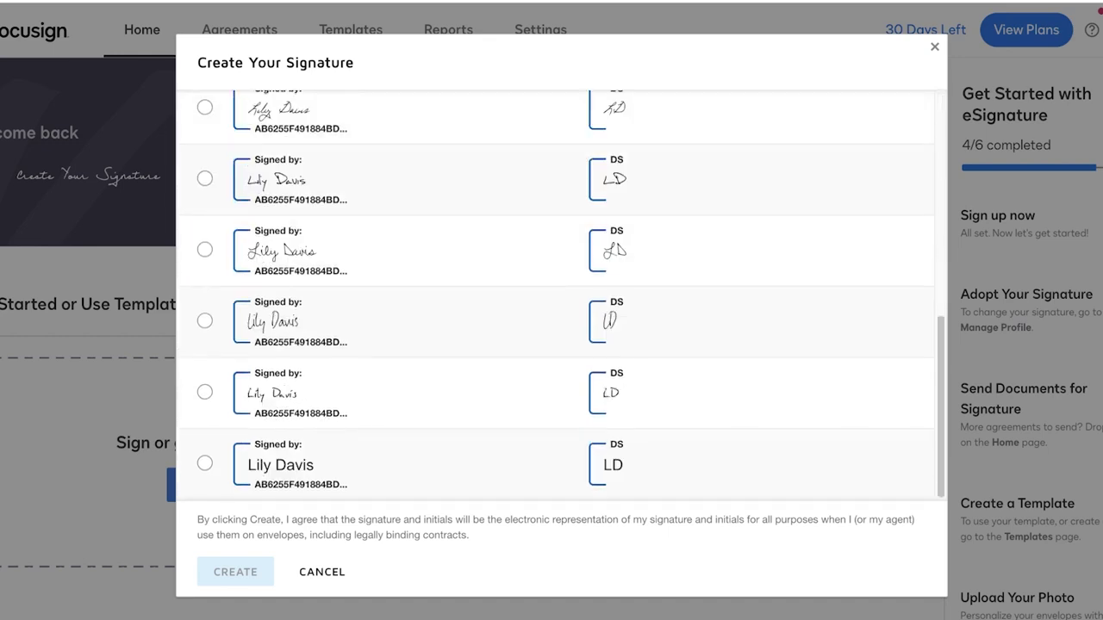
pyautogui.click(204, 392)
pyautogui.scroll(5, 556, 293)
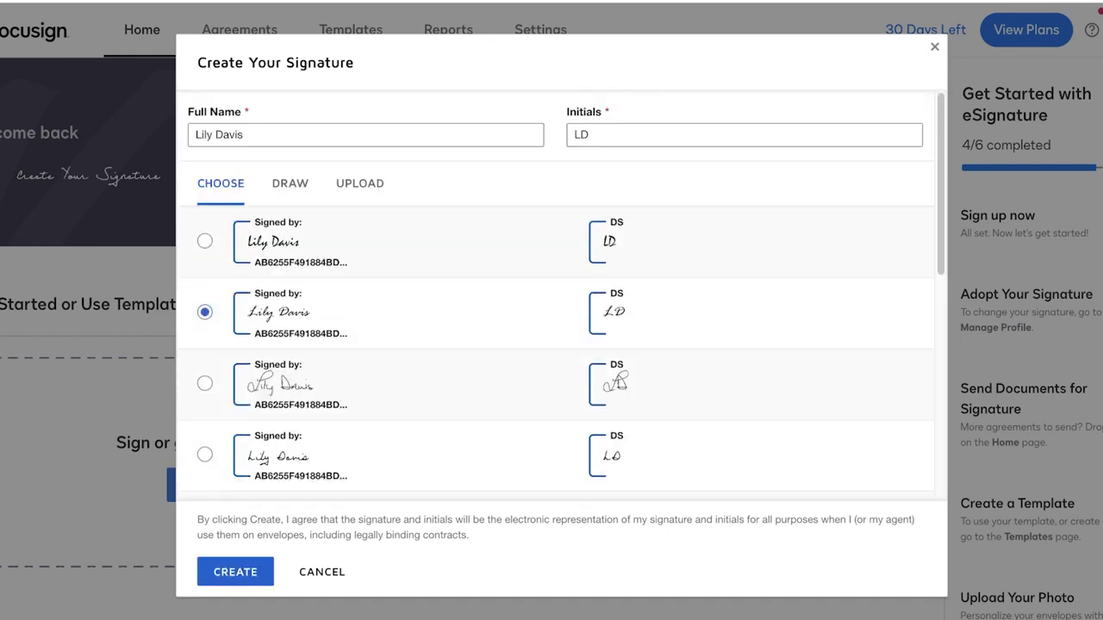
pyautogui.scroll(-5, 556, 293)
pyautogui.click(204, 249)
pyautogui.click(204, 463)
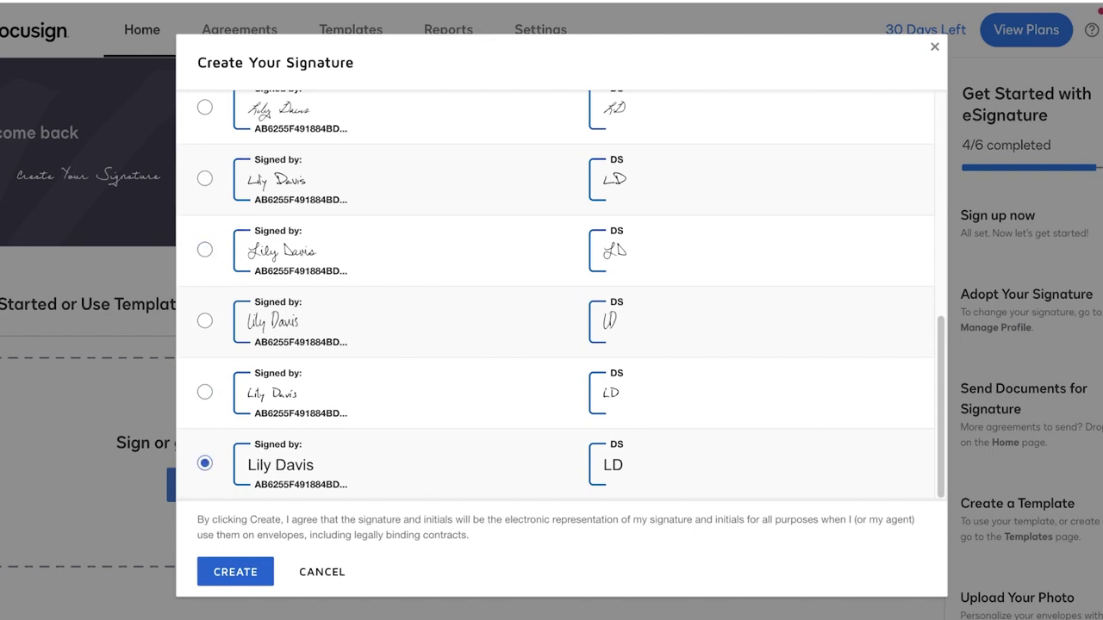
# Step: Settle on a script signature style and adopt it with matching initials
pyautogui.scroll(5, 556, 293)
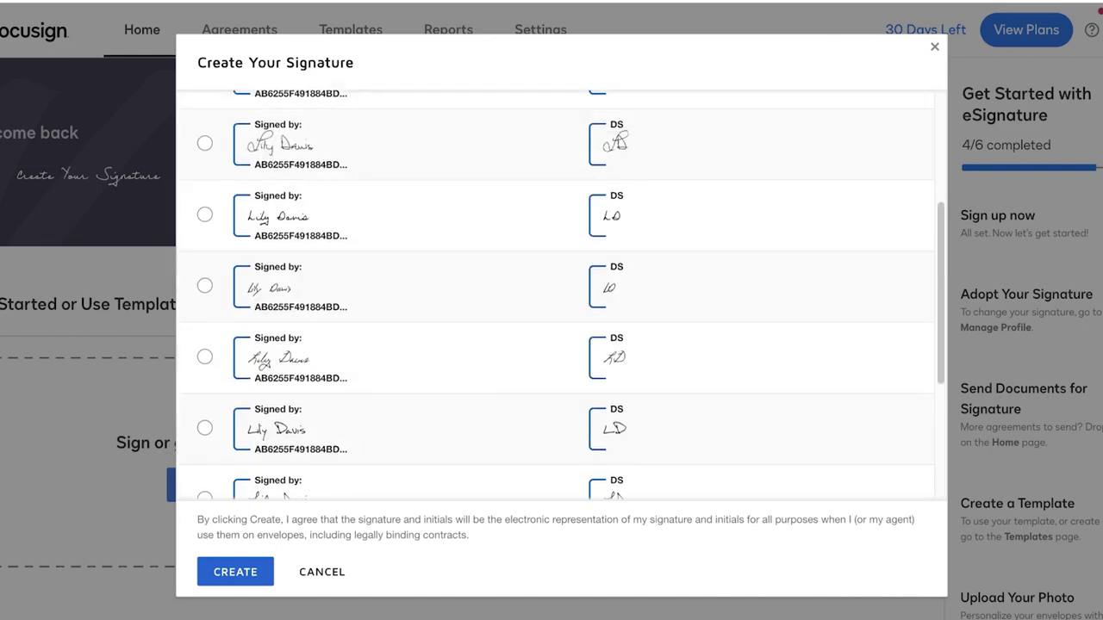
pyautogui.scroll(3, 556, 293)
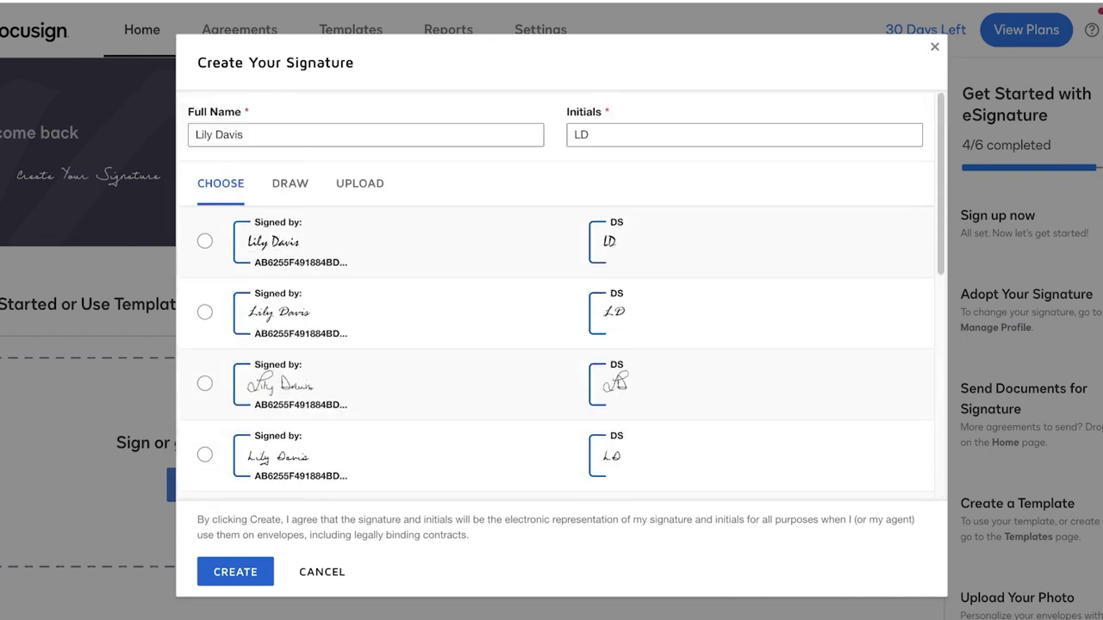
pyautogui.click(204, 240)
pyautogui.scroll(-8, 556, 293)
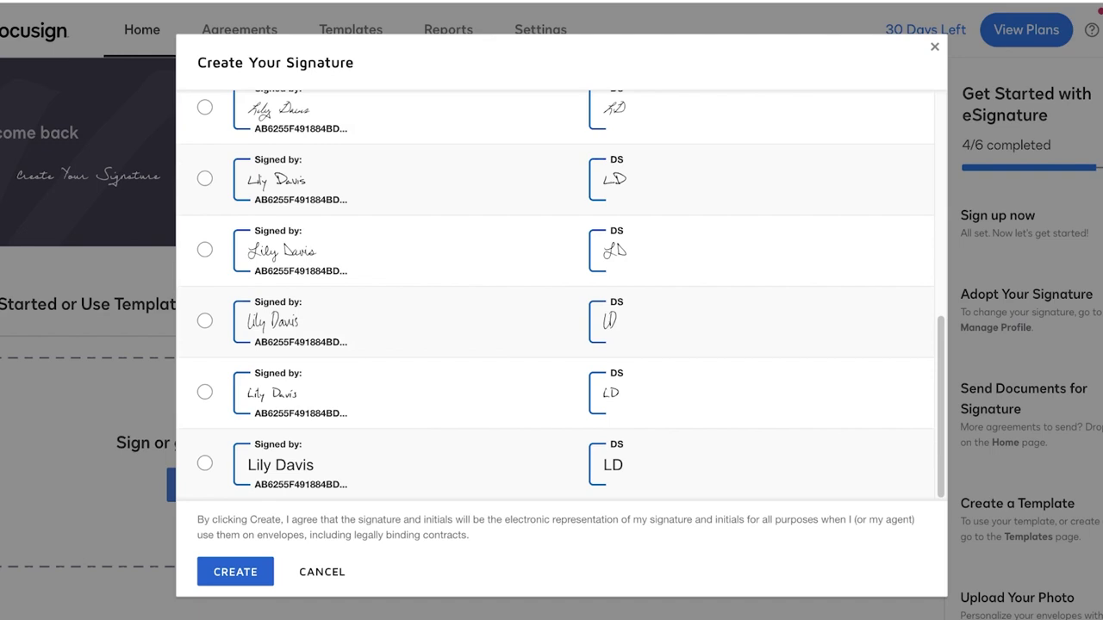
pyautogui.click(204, 321)
pyautogui.click(205, 249)
pyautogui.click(235, 572)
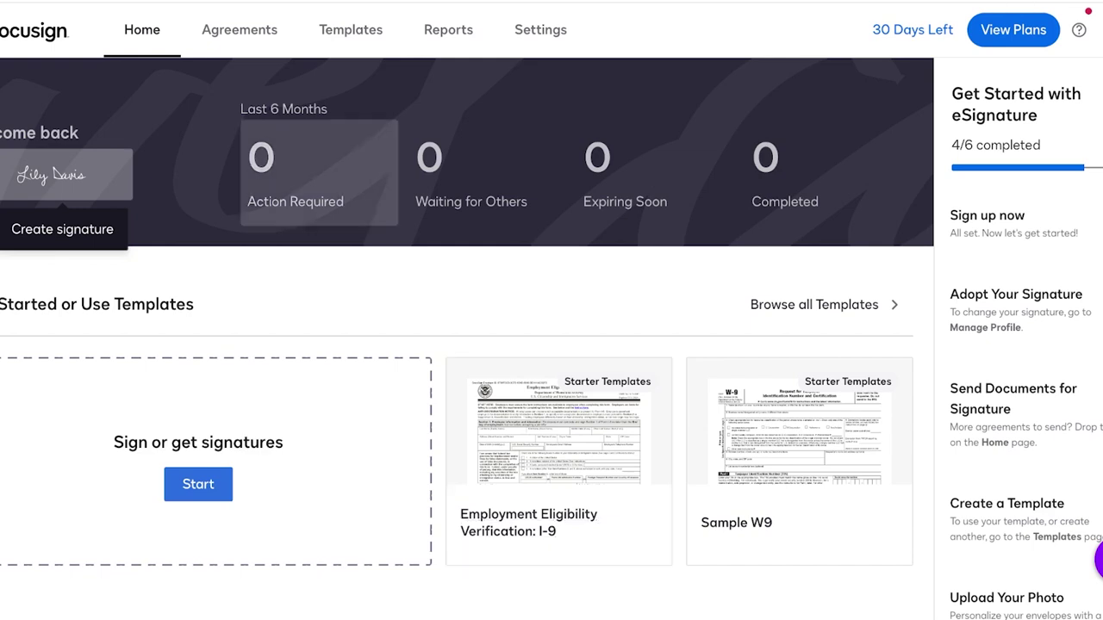
# Step: Open the Agreements inbox and start a new envelope's Add documents page
pyautogui.click(240, 29)
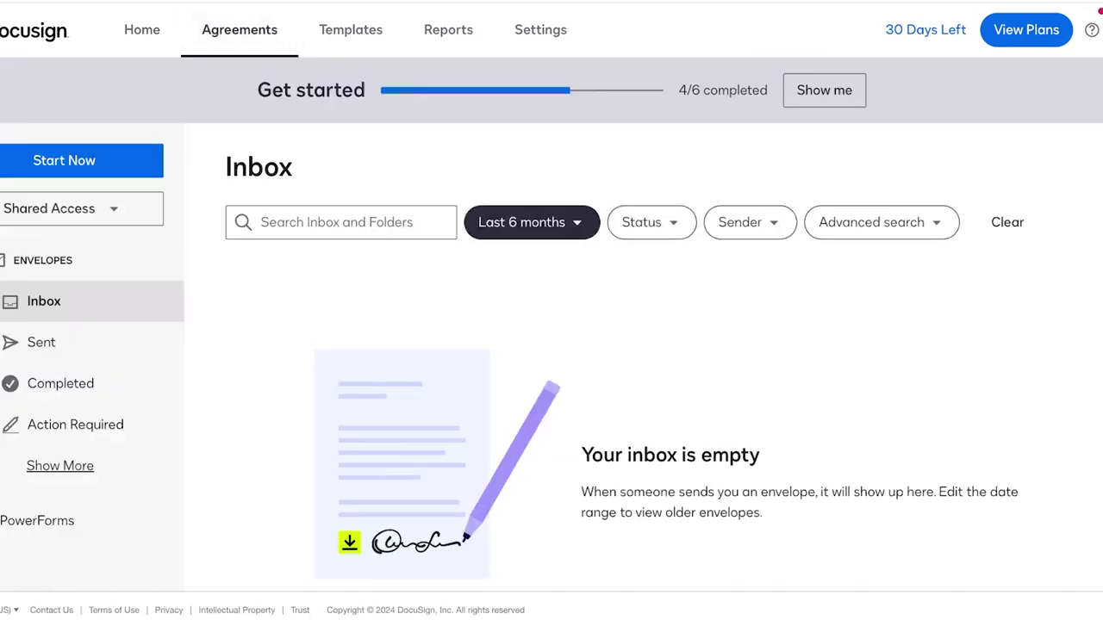
pyautogui.click(64, 161)
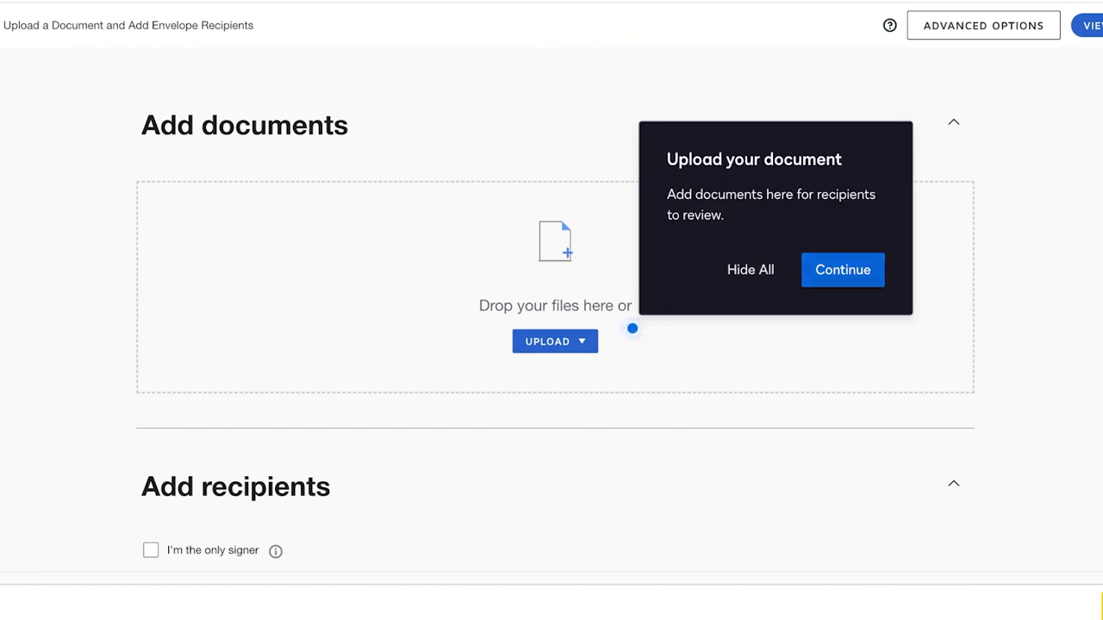
pyautogui.scroll(-5, 555, 344)
pyautogui.scroll(-5, 554, 345)
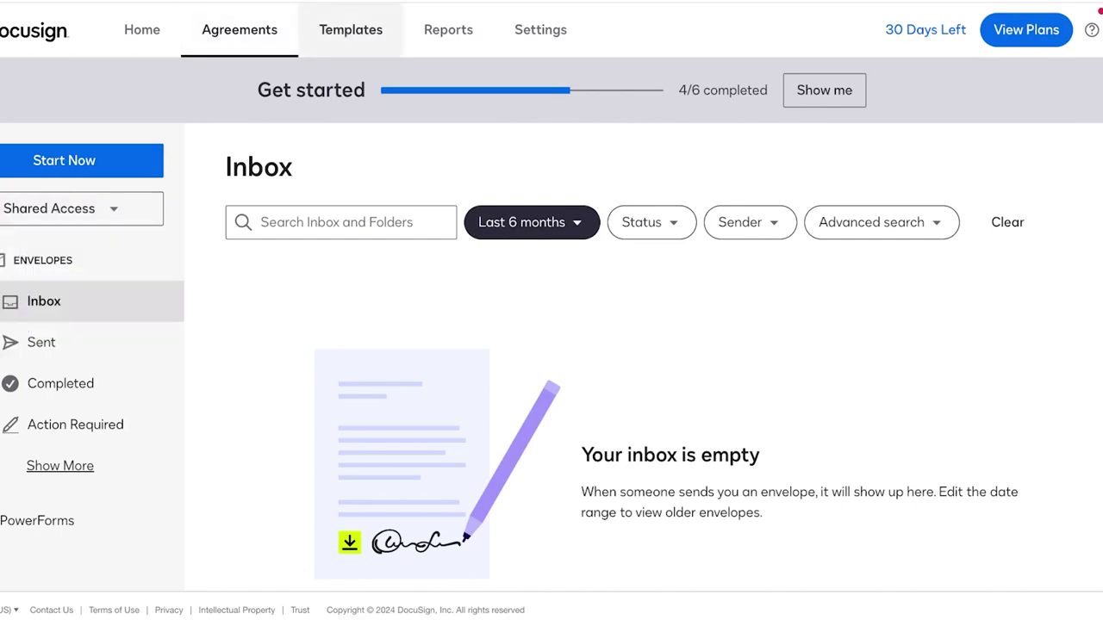
# Step: Start a new template from the Templates page, then enter Google Docs from its landing page
pyautogui.click(351, 29)
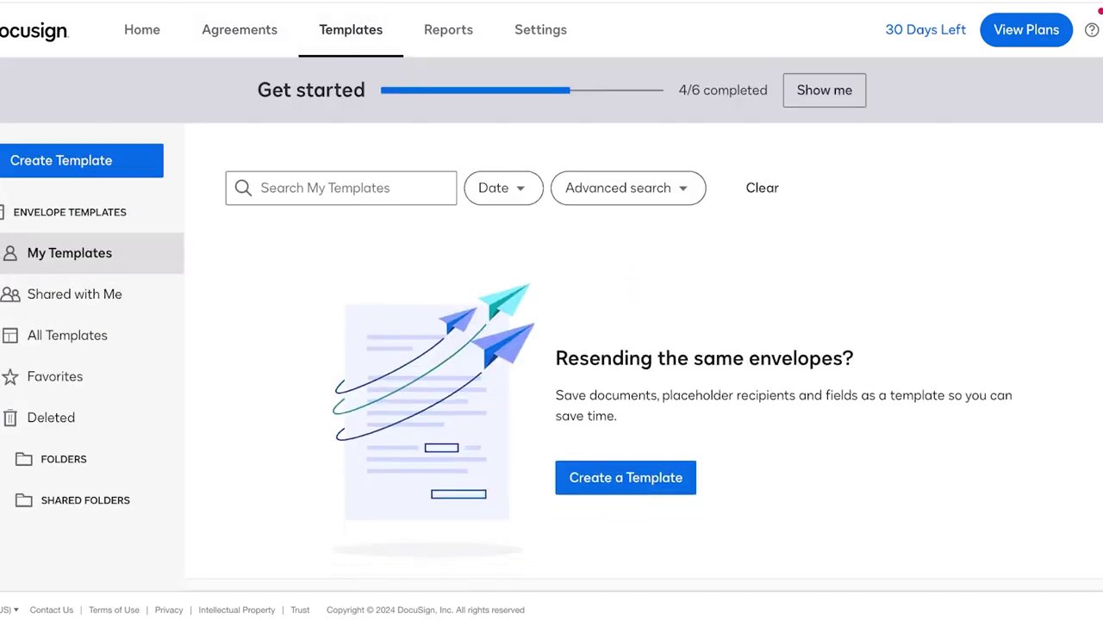
pyautogui.click(626, 478)
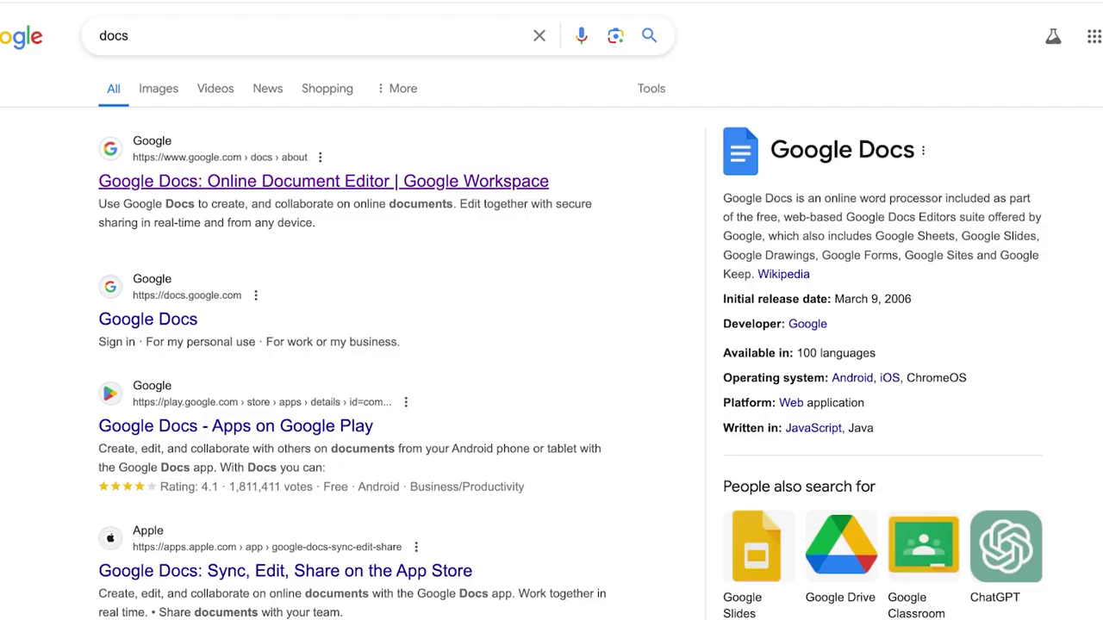
pyautogui.click(323, 181)
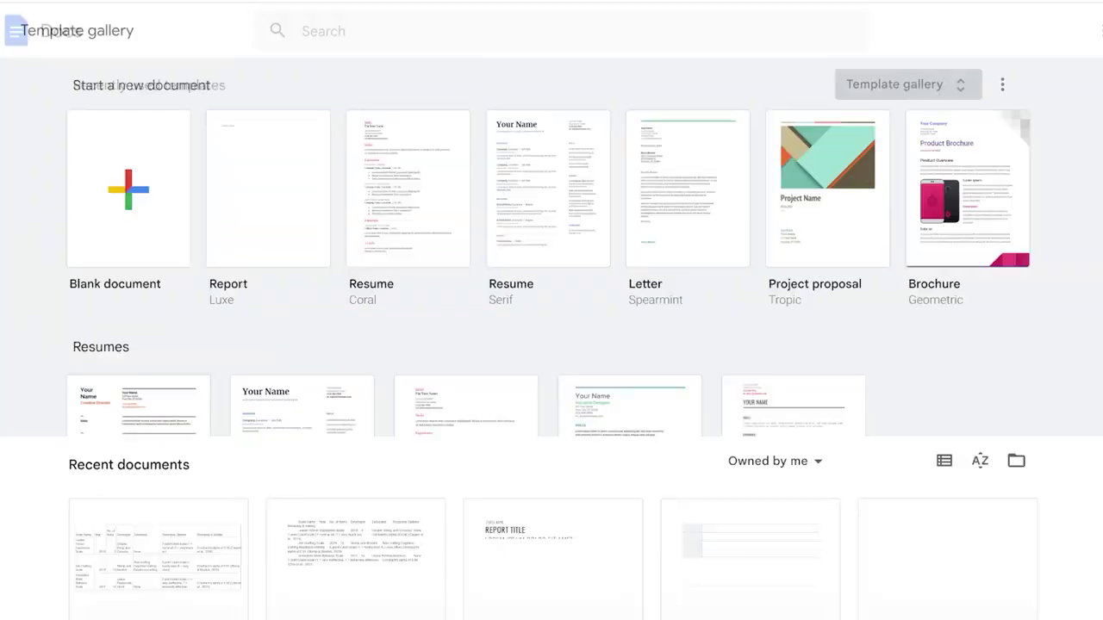
# Step: Scroll the Google Docs template gallery down to the Letters templates like Business letter Geometric
pyautogui.scroll(-2, 302, 301)
pyautogui.scroll(2, 302, 302)
pyautogui.scroll(-2, 302, 301)
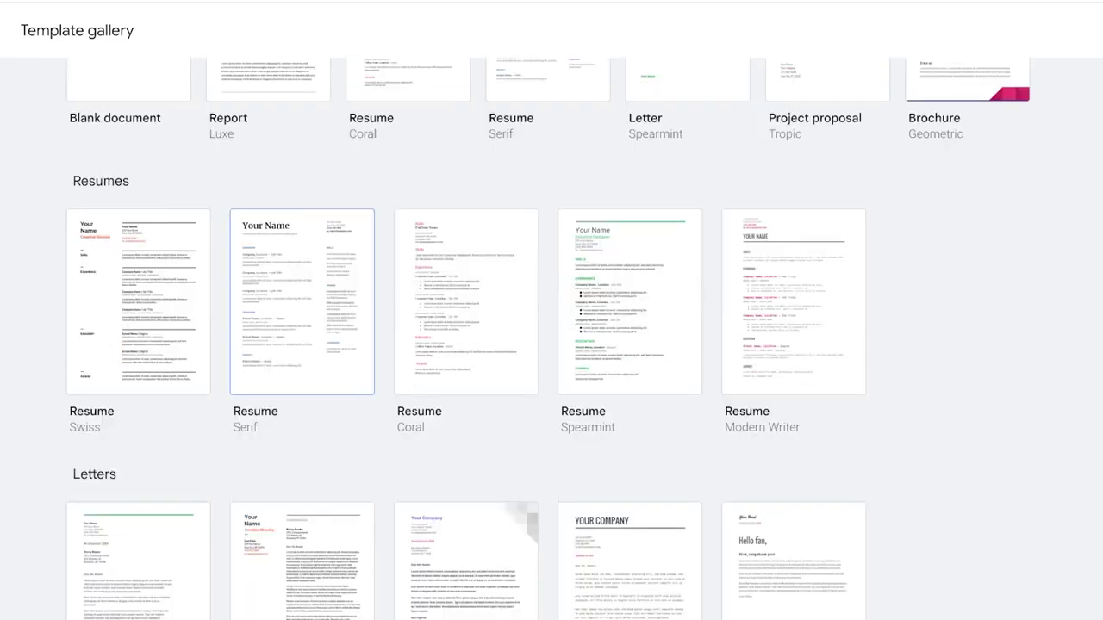
pyautogui.scroll(-2, 301, 301)
pyautogui.scroll(-2, 138, 396)
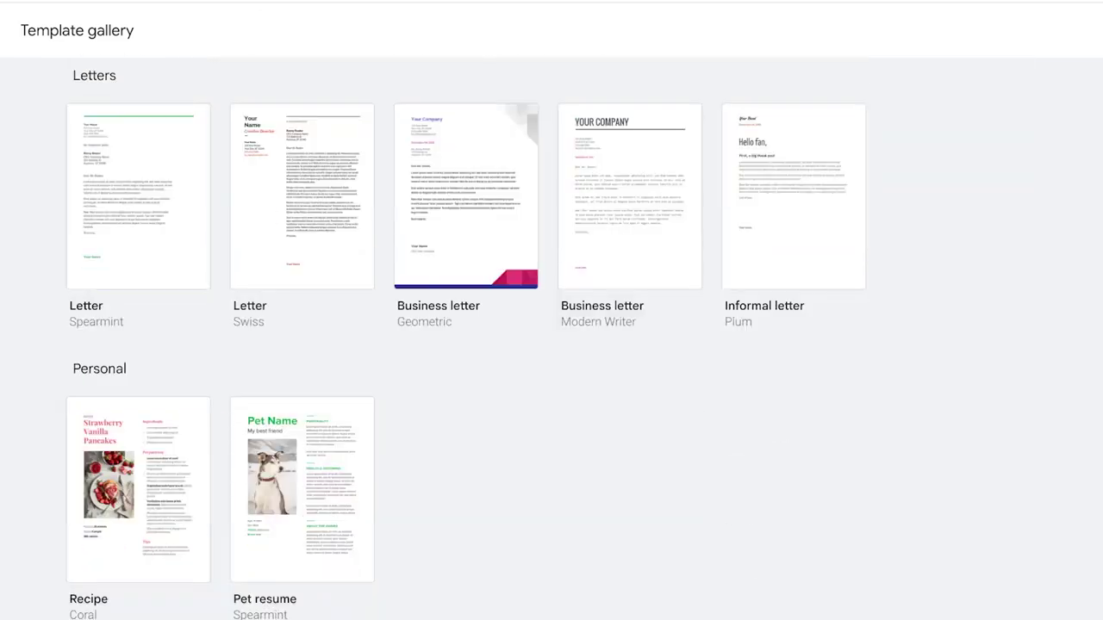
pyautogui.scroll(4, 793, 397)
pyautogui.scroll(-2, 792, 396)
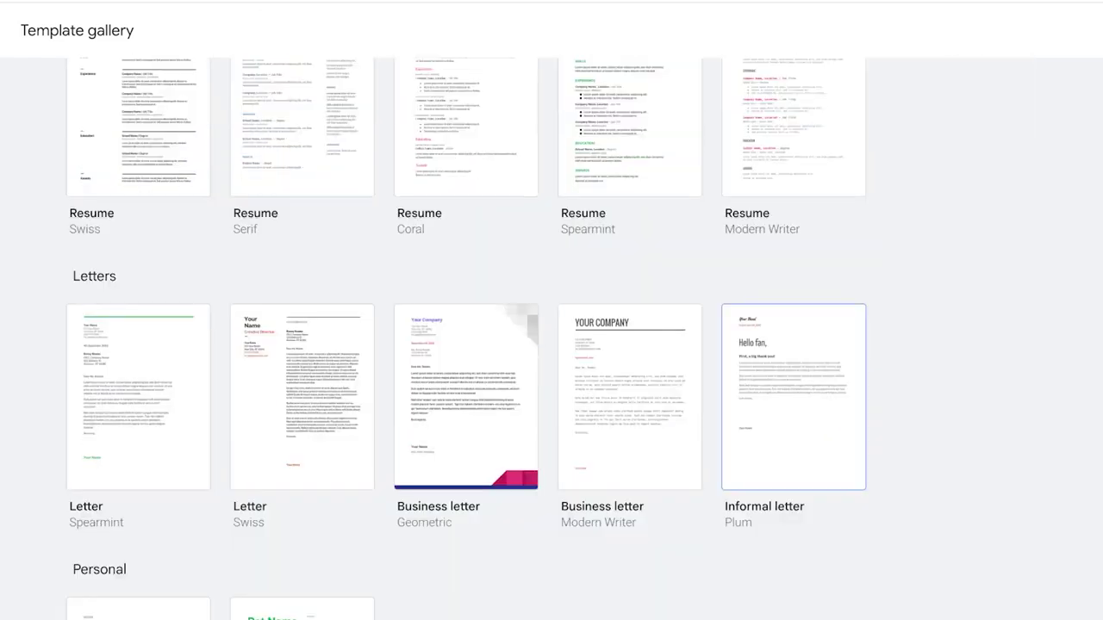
pyautogui.scroll(4, 793, 396)
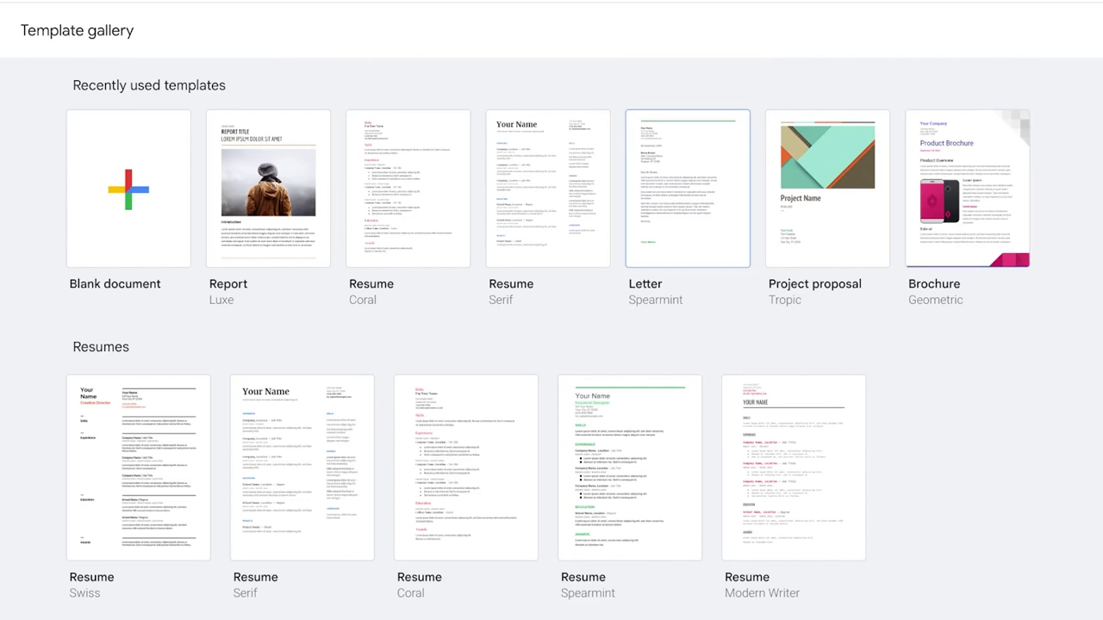
pyautogui.scroll(-5, 603, 345)
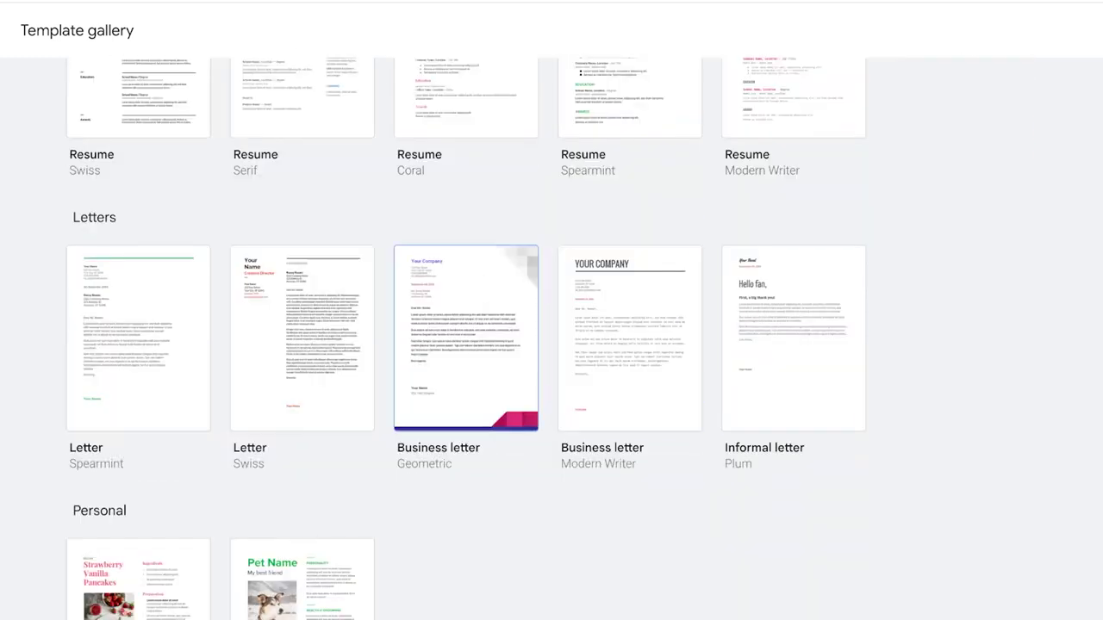
# Step: Create a letter from the Geometric template and delete its company heading and placeholder name lines
pyautogui.click(569, 324)
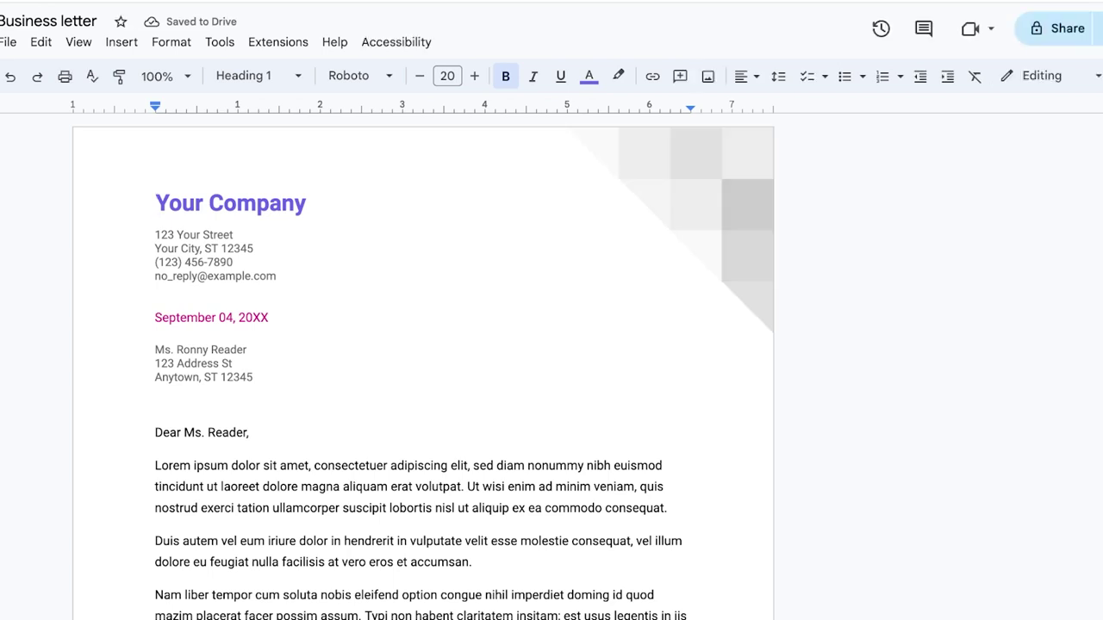
pyautogui.tripleClick(256, 203)
pyautogui.press('BackSpace')
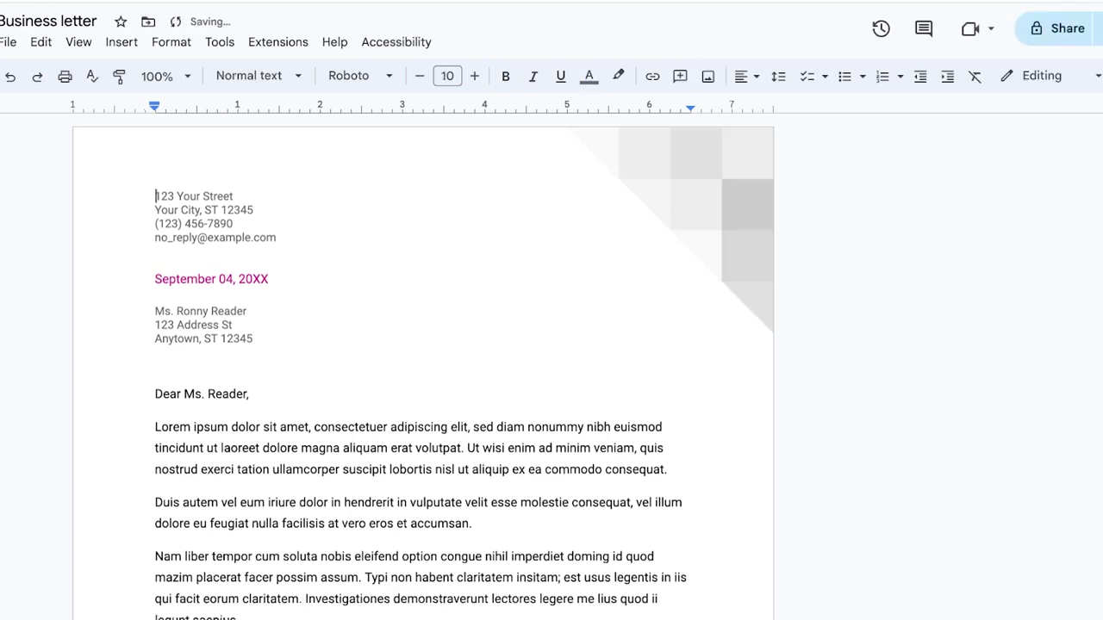
pyautogui.scroll(-5, 256, 397)
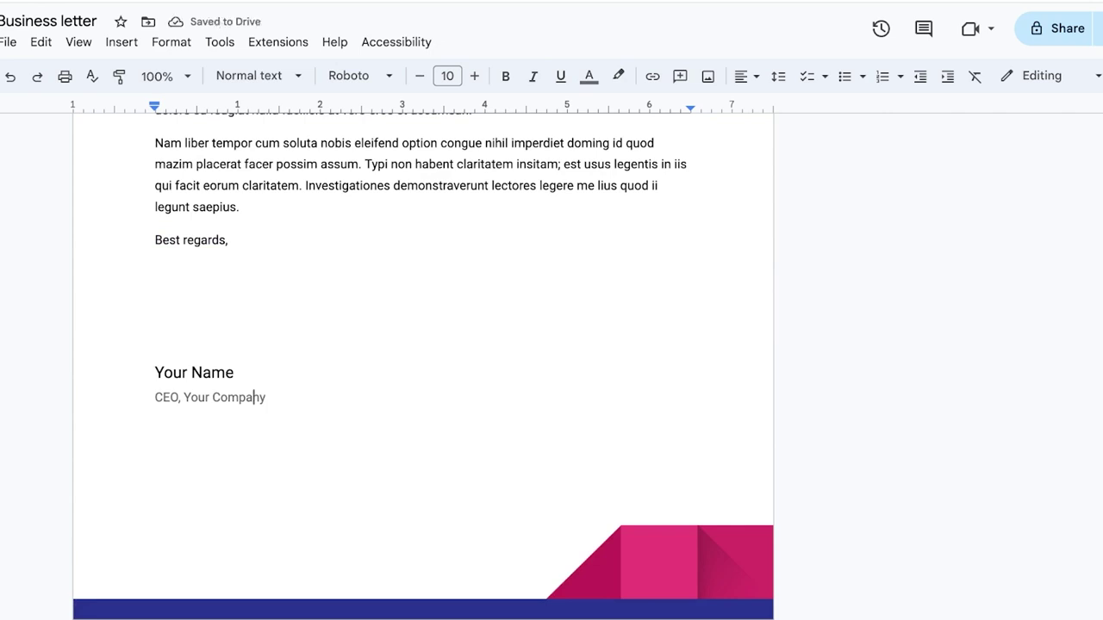
pyautogui.moveTo(263, 397); pyautogui.dragTo(155, 366)
pyautogui.press('BackSpace')
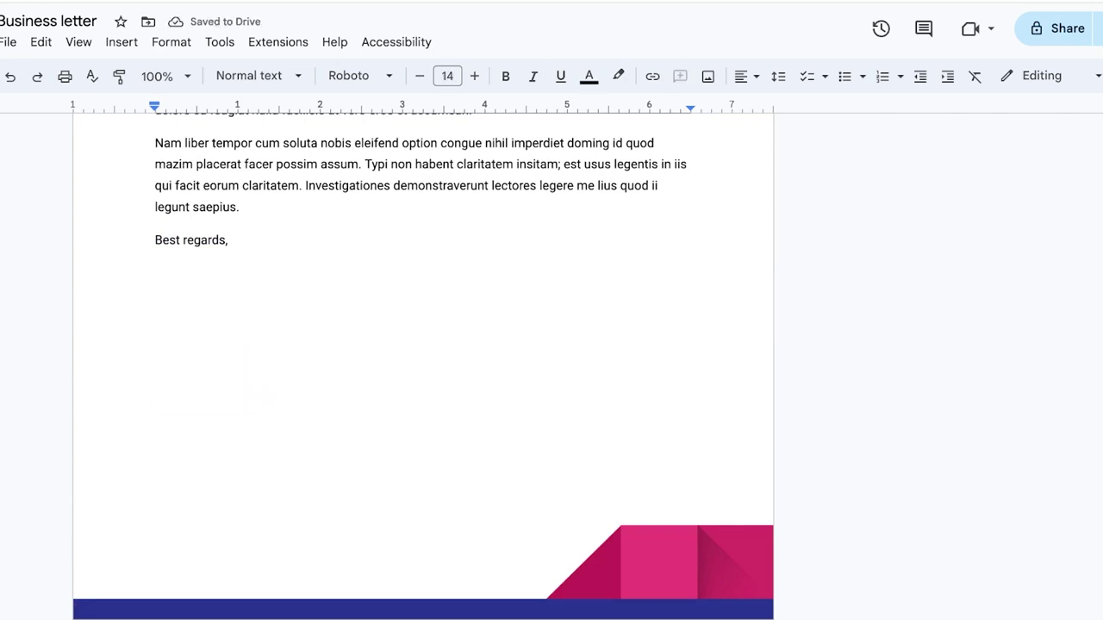
# Step: Download the Business letter as a Word (.docx) file
pyautogui.click(1098, 29)
pyautogui.click(664, 143)
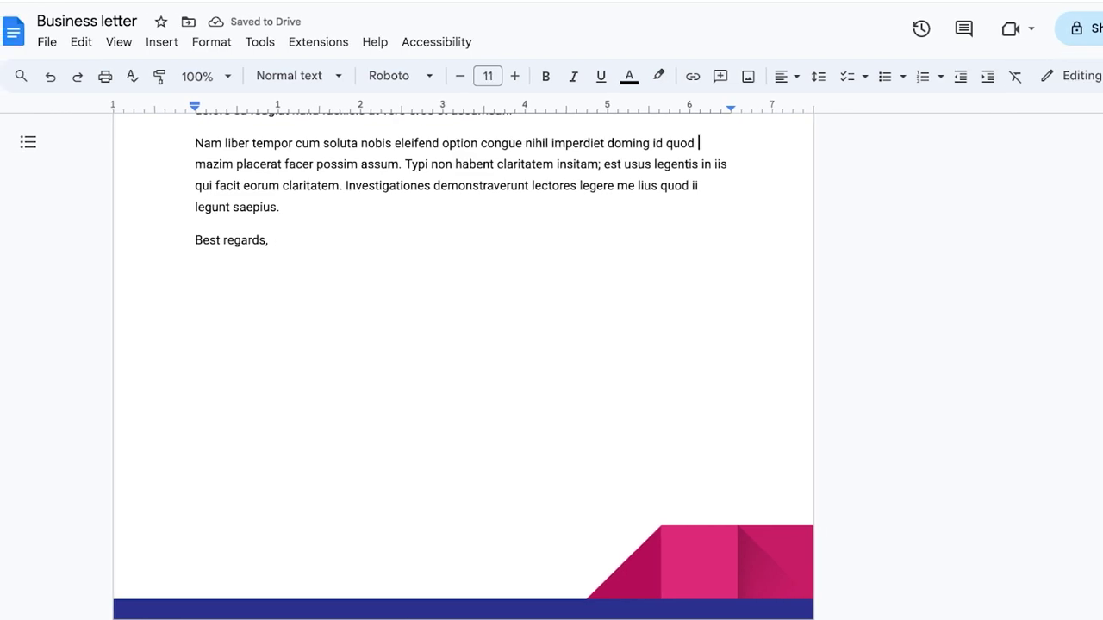
pyautogui.click(47, 41)
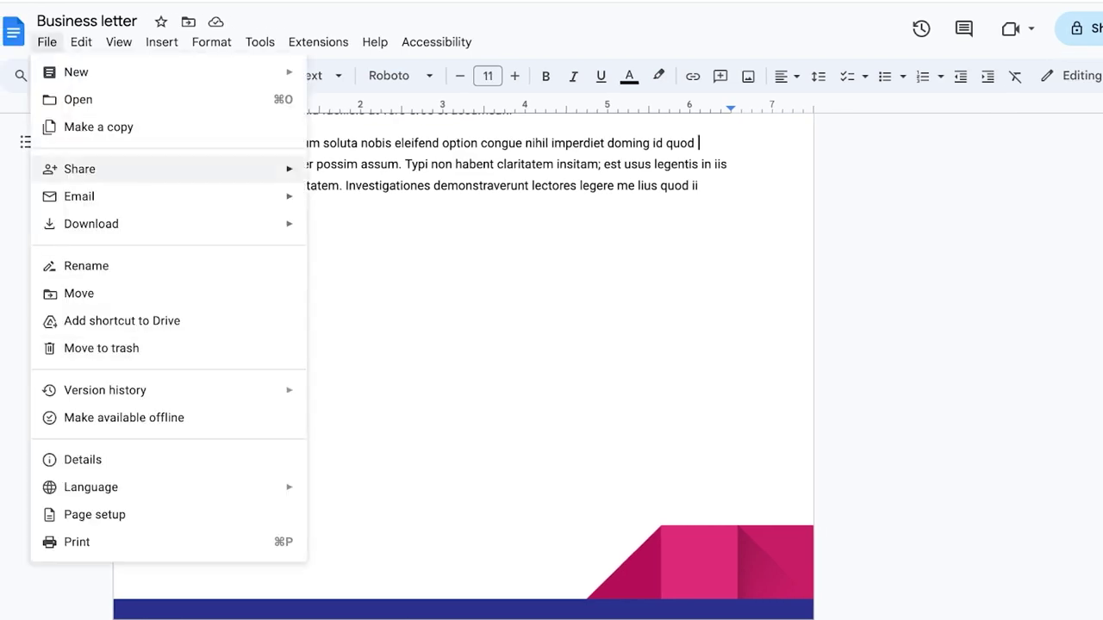
pyautogui.moveTo(91, 224)
pyautogui.click(426, 230)
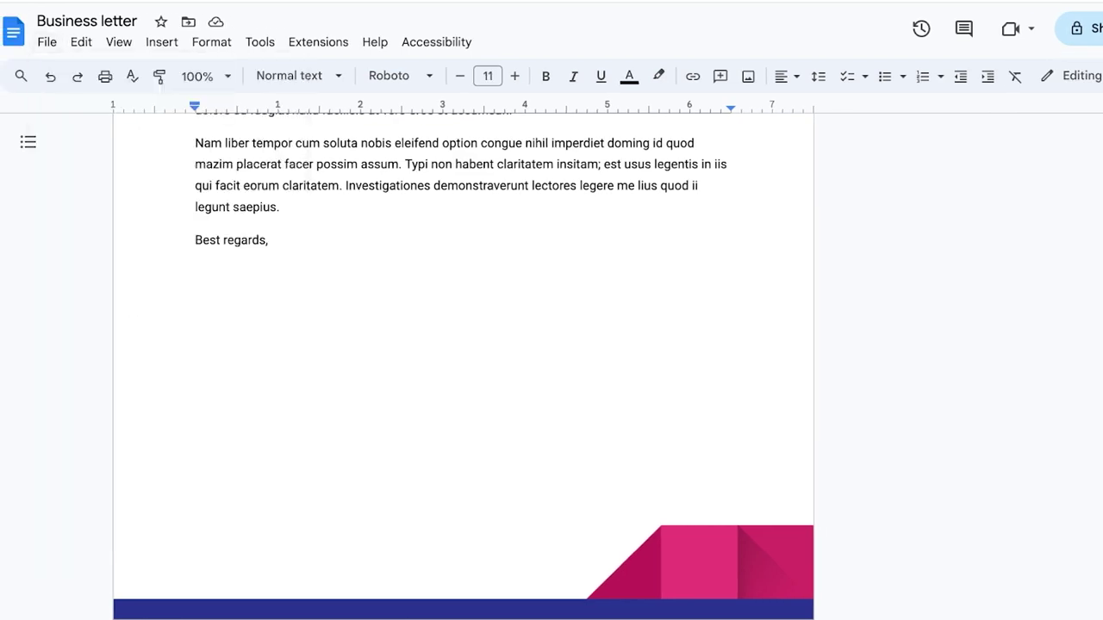
pyautogui.click(47, 42)
pyautogui.moveTo(90, 224)
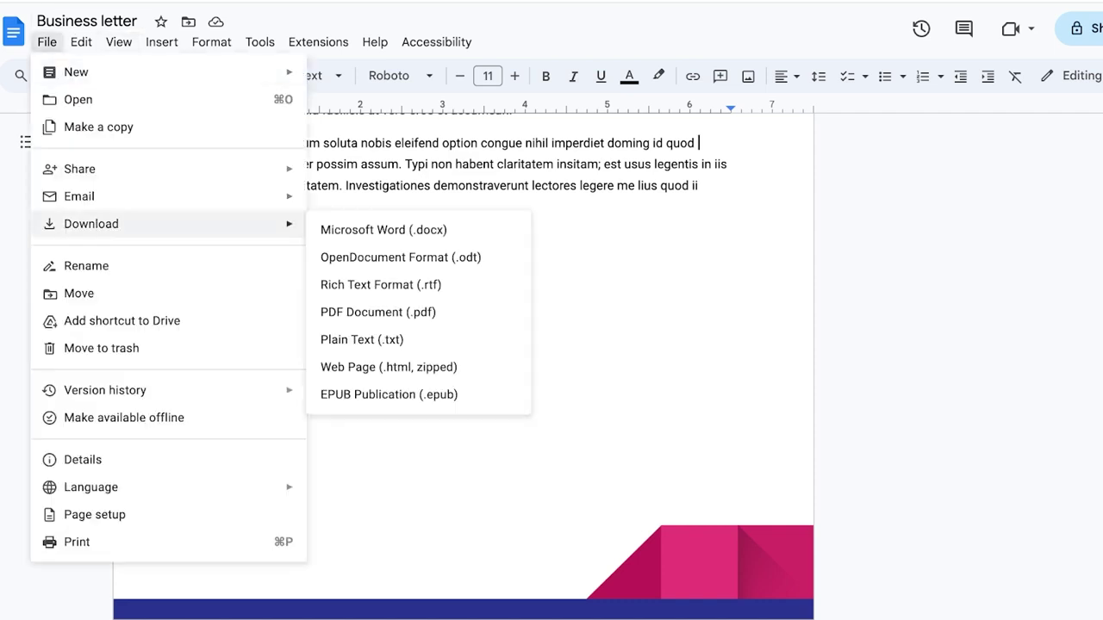
pyautogui.click(379, 312)
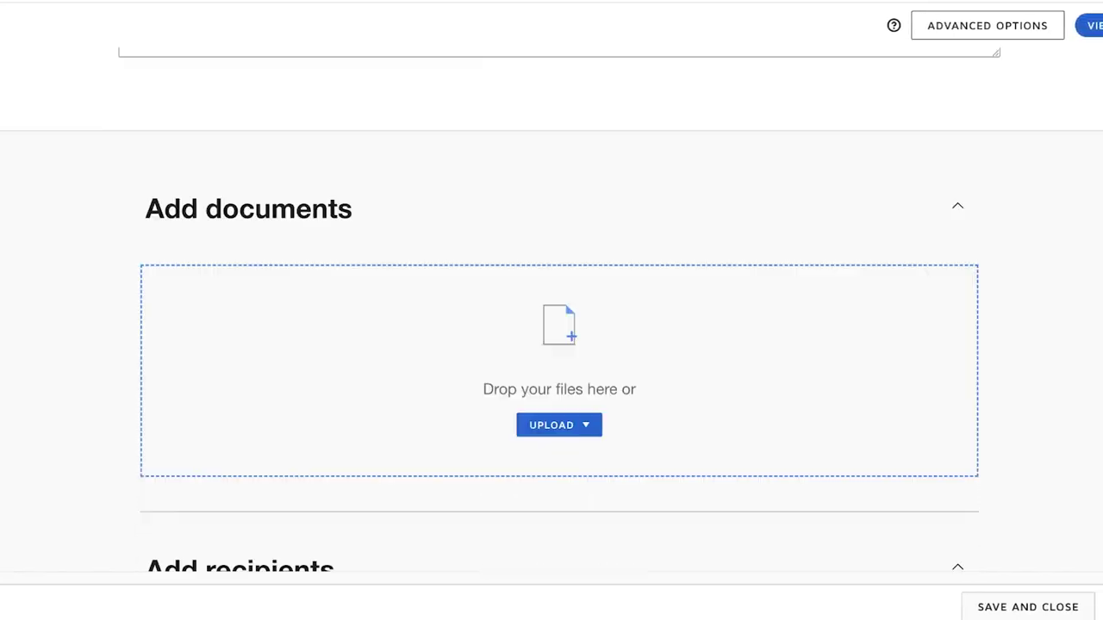
# Step: Upload Business letter.docx from the desktop as the template's document
pyautogui.click(558, 467)
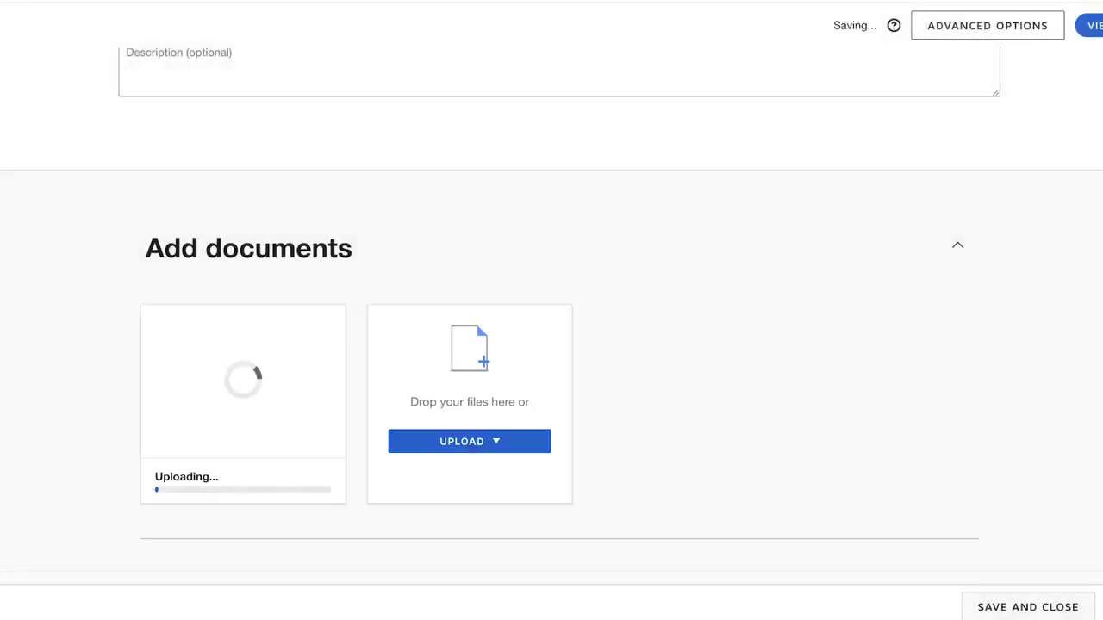
pyautogui.scroll(3, 551, 344)
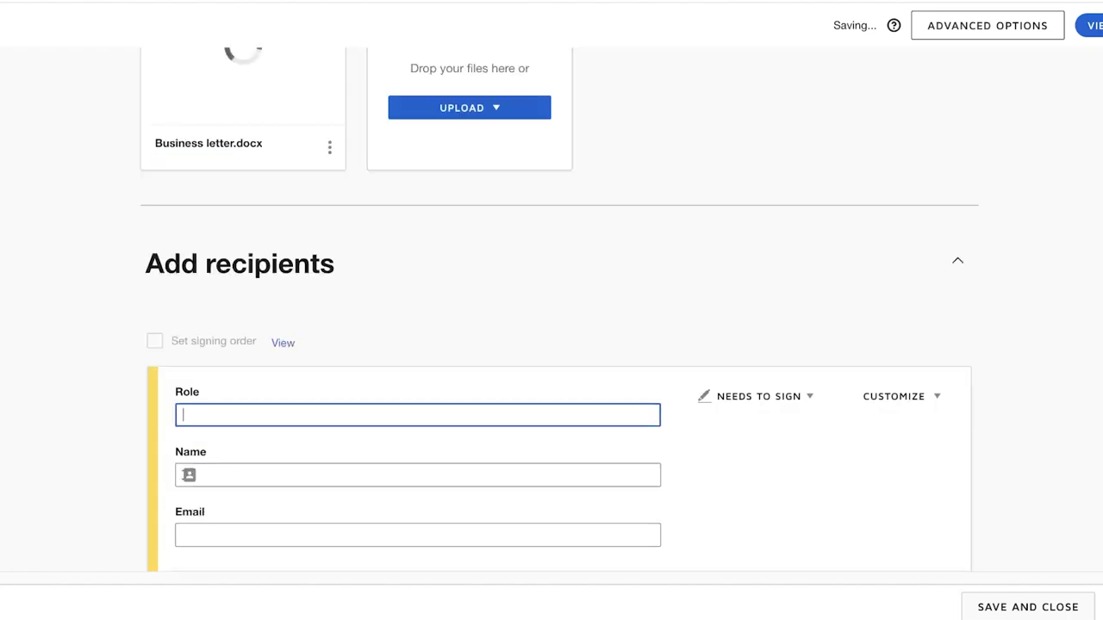
pyautogui.scroll(-3, 552, 344)
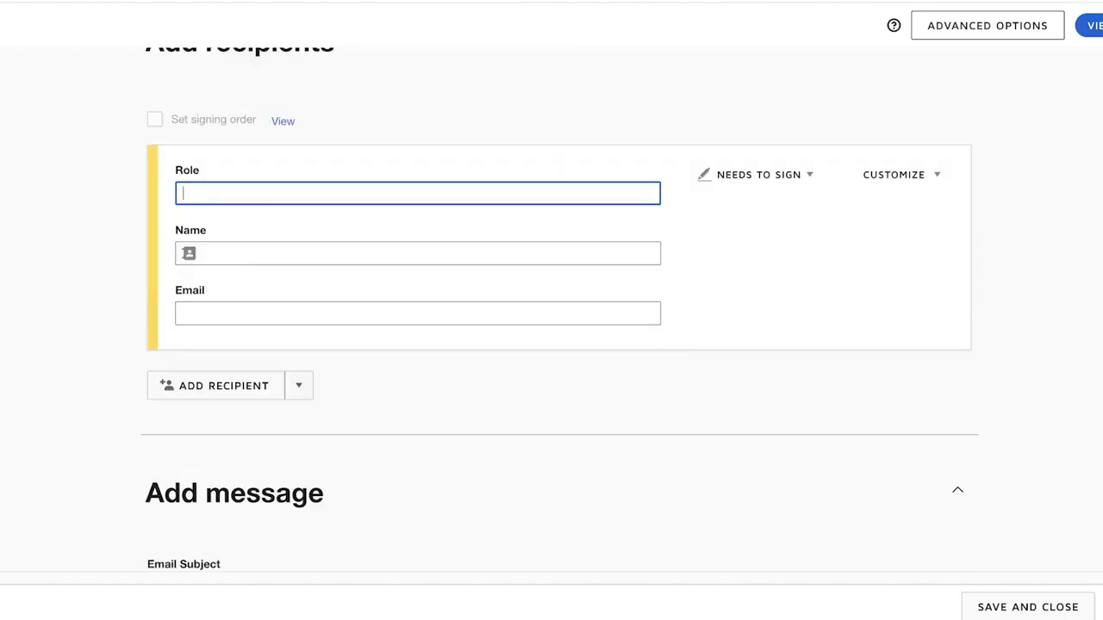
# Step: Set the template signer's role to Supplier
pyautogui.click(758, 174)
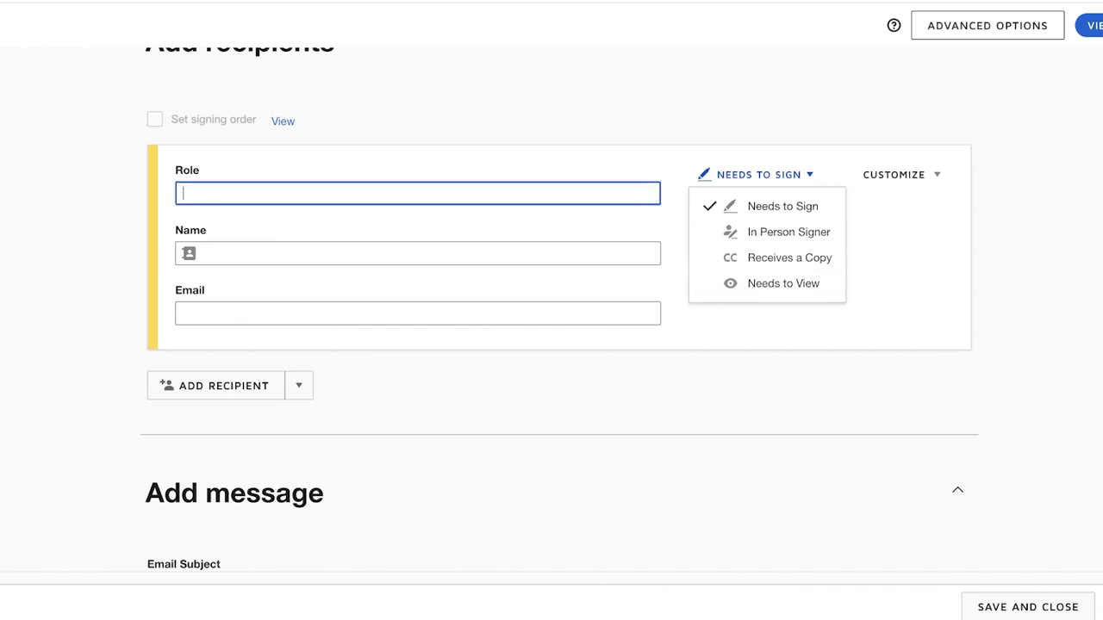
pyautogui.click(186, 193)
pyautogui.write('S')
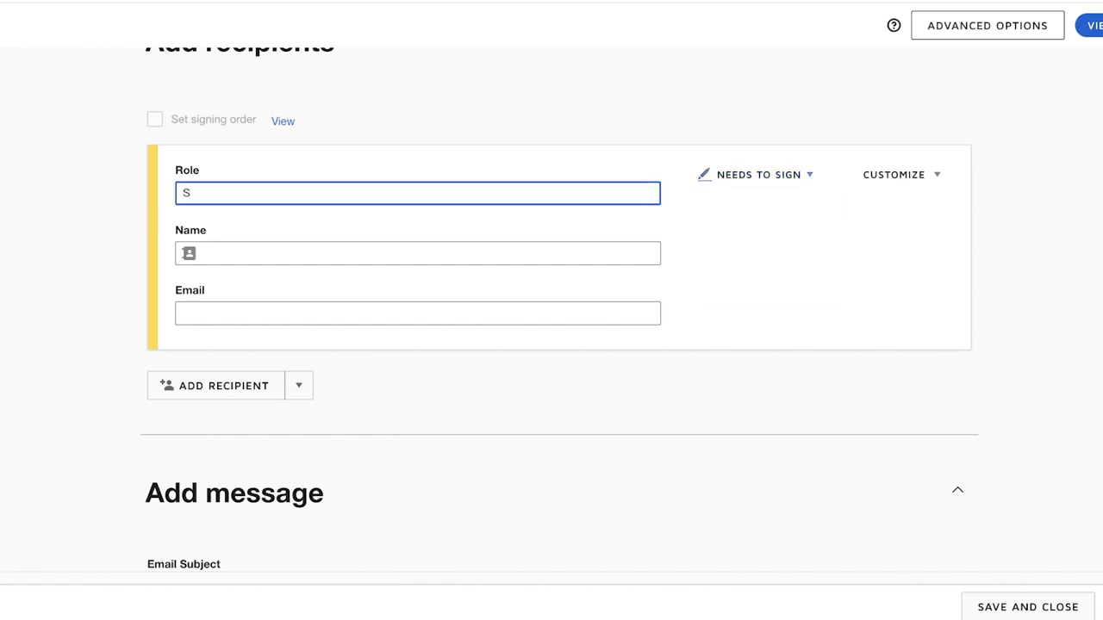
pyautogui.press('BackSpace')
pyautogui.write('Supplier')
pyautogui.click(893, 174)
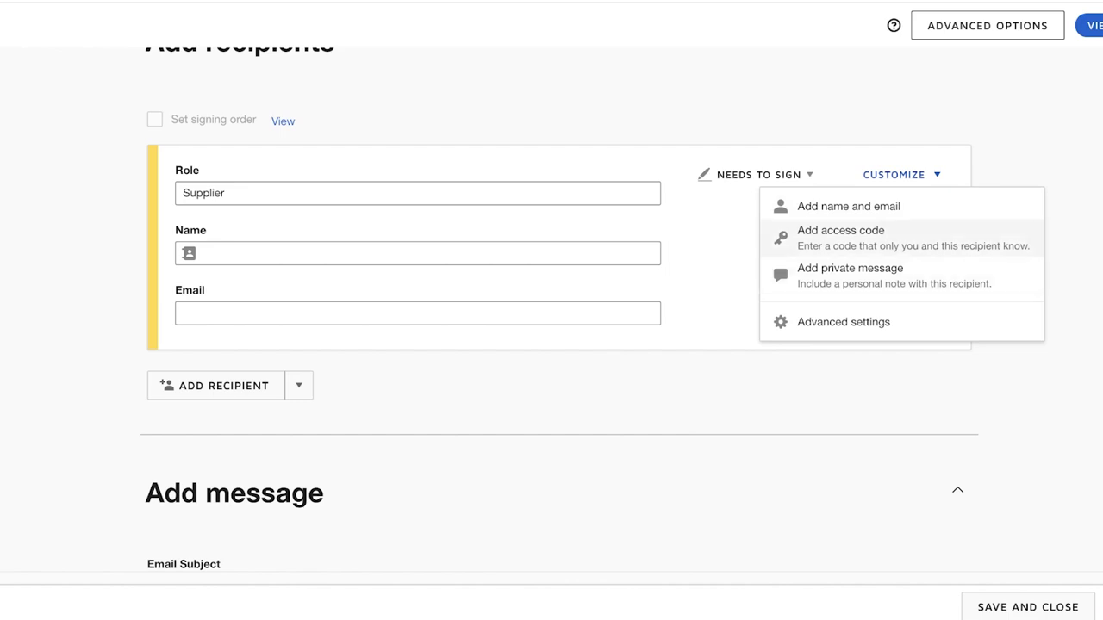
# Step: Fill the Supplier's name and e-mail from your saved contact suggestion
pyautogui.click(414, 253)
pyautogui.write('A')
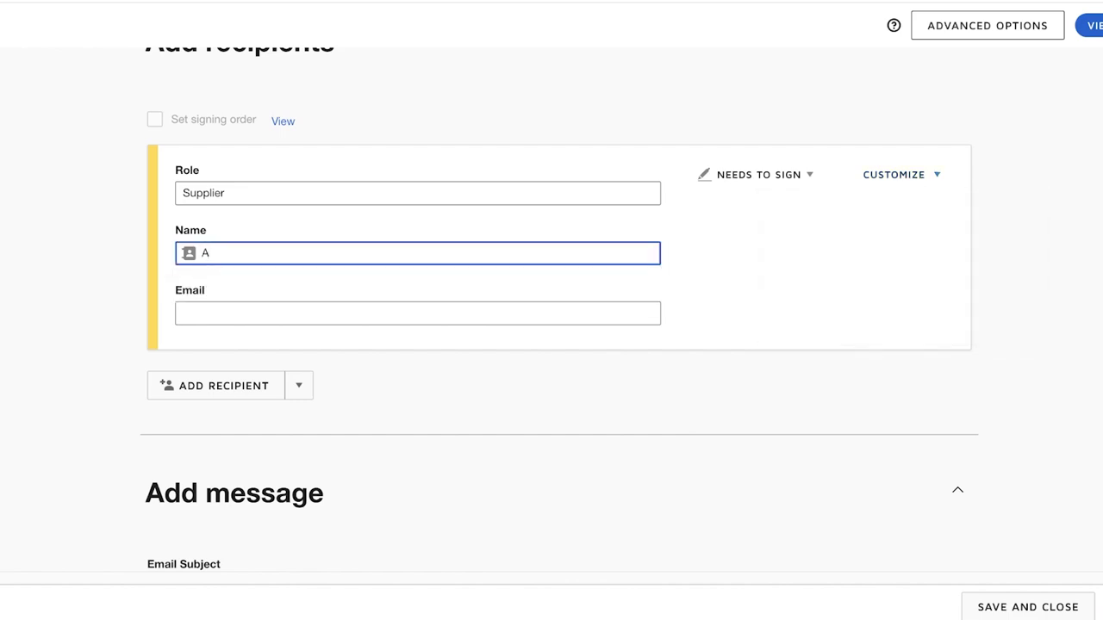
pyautogui.press('Down')
pyautogui.press('Return')
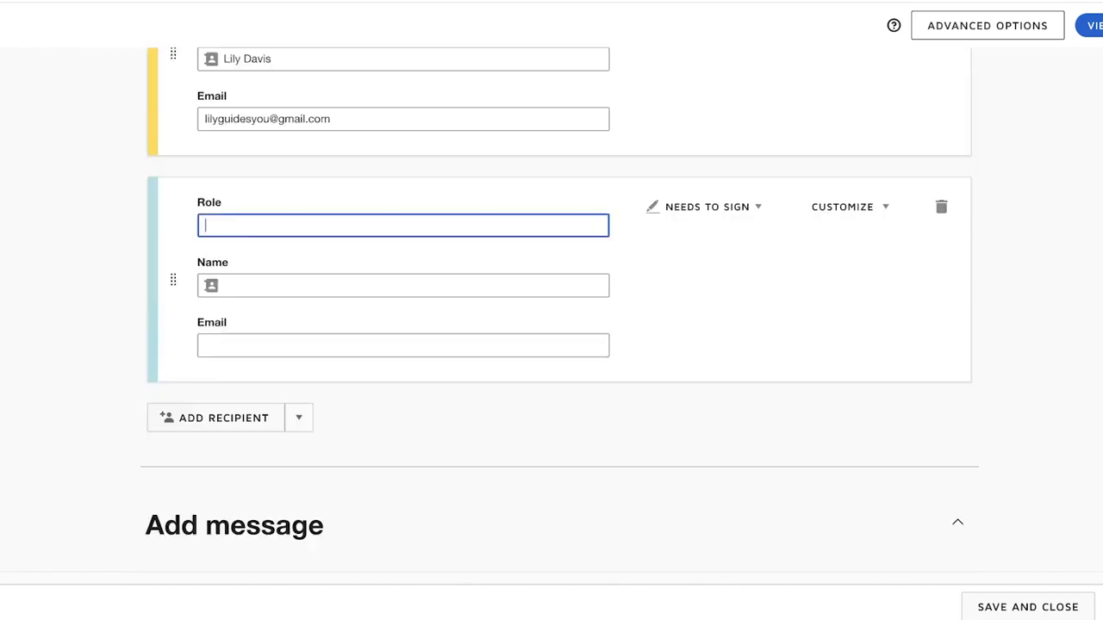
pyautogui.scroll(-4, 551, 344)
pyautogui.scroll(1, 551, 344)
# Step: Review the email subject, message and recipient settings of the template
pyautogui.click(320, 341)
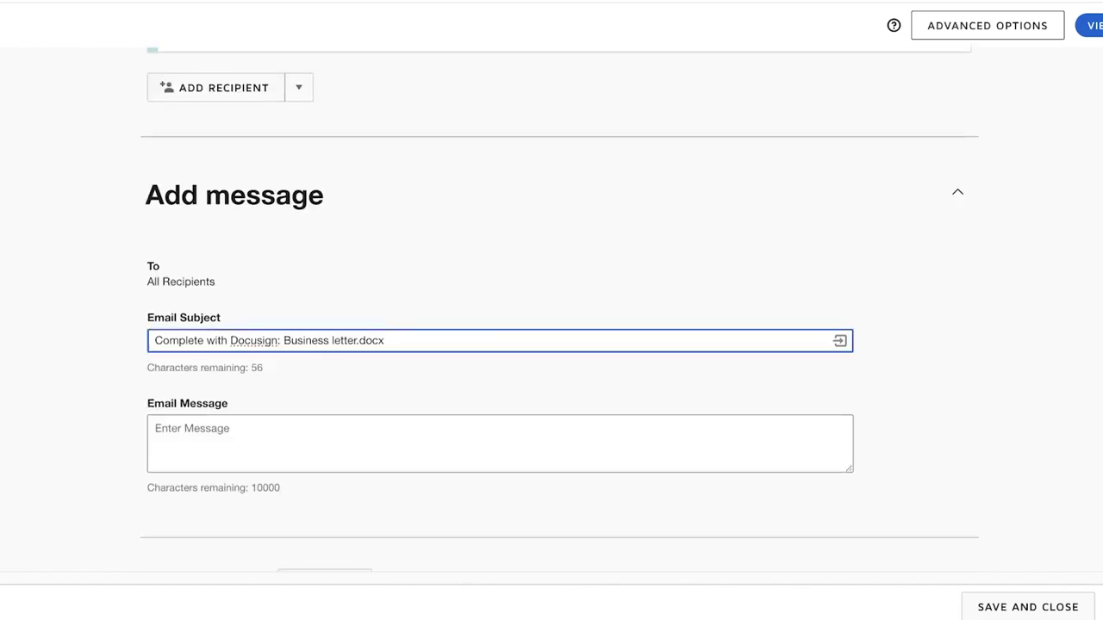
pyautogui.scroll(-1, 319, 341)
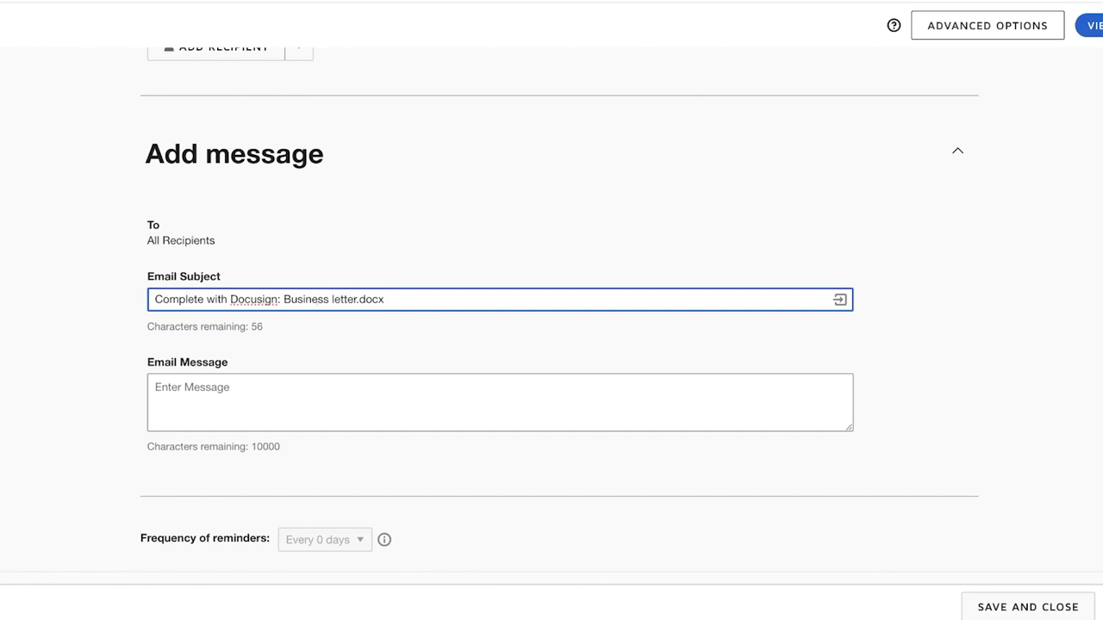
pyautogui.scroll(15, 559, 310)
pyautogui.scroll(-9, 559, 310)
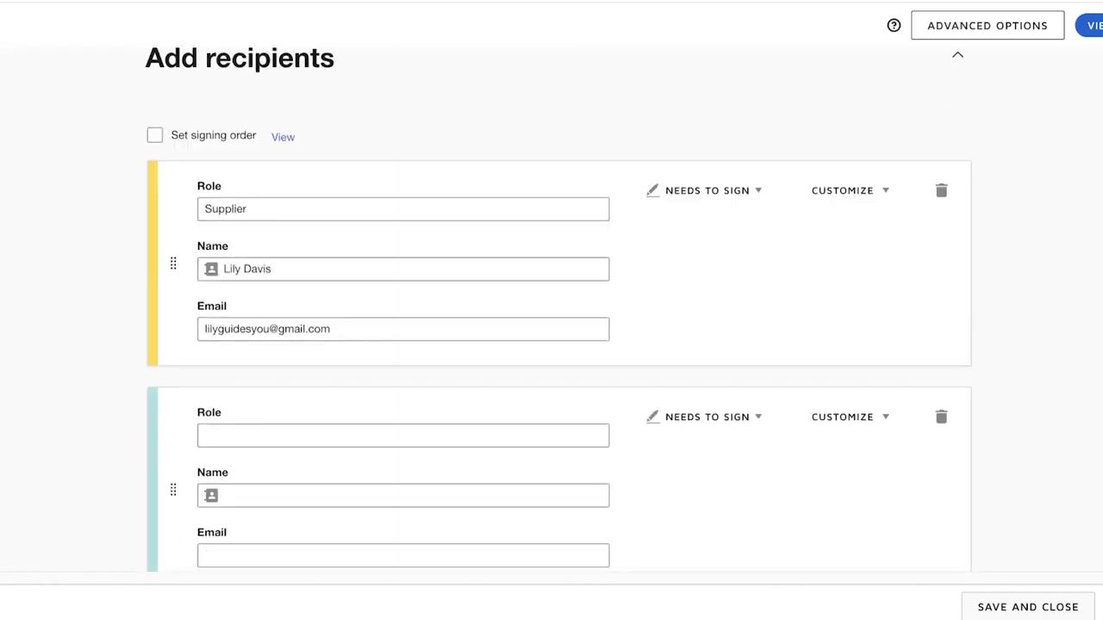
pyautogui.scroll(-6, 559, 310)
pyautogui.scroll(1, 559, 310)
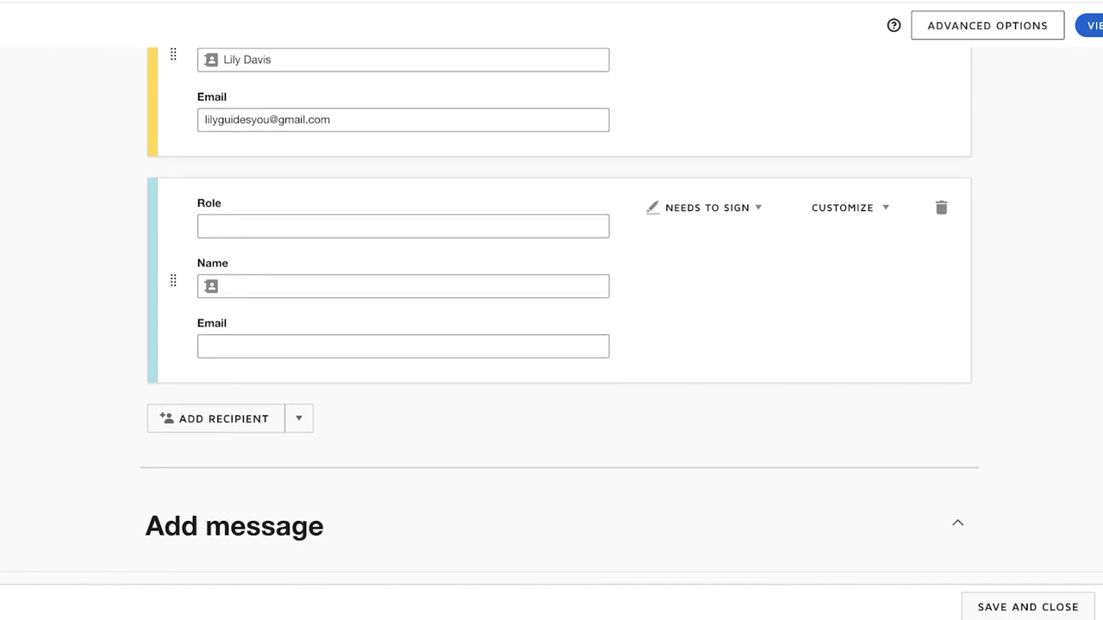
pyautogui.scroll(10, 552, 310)
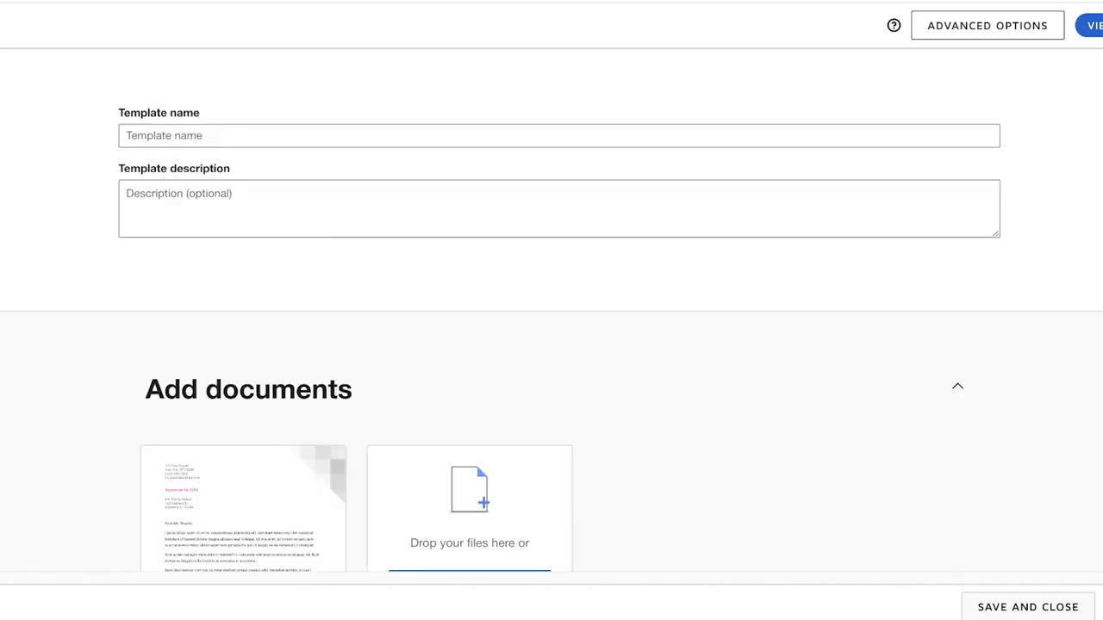
pyautogui.scroll(-15, 551, 310)
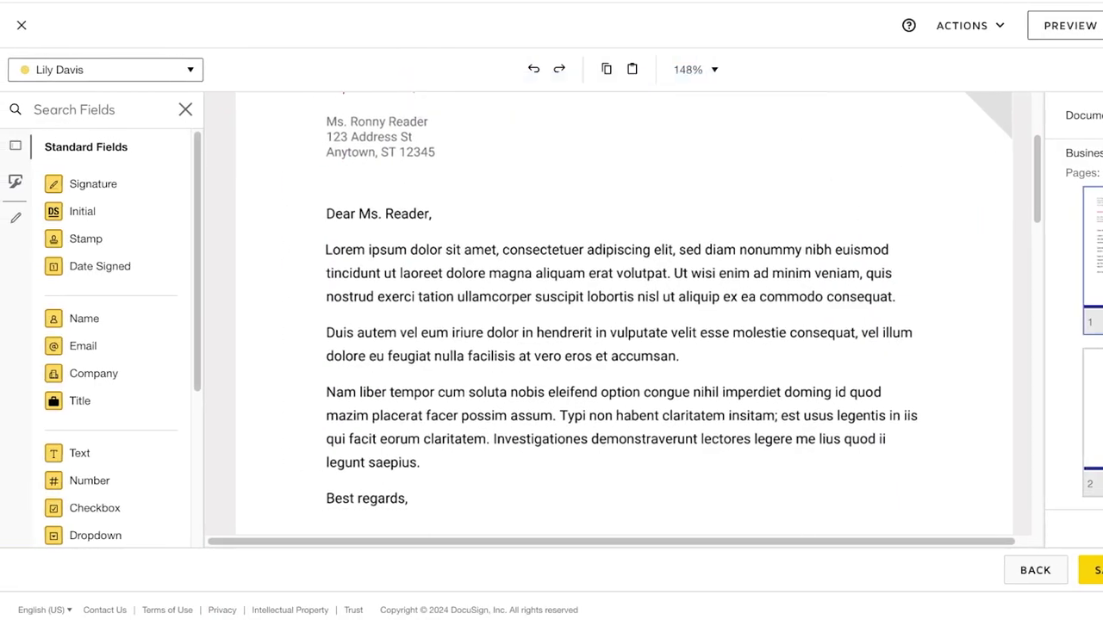
# Step: Place a Signature field under 'Best regards,' and save the template with its default untitled name
pyautogui.scroll(-4, 624, 314)
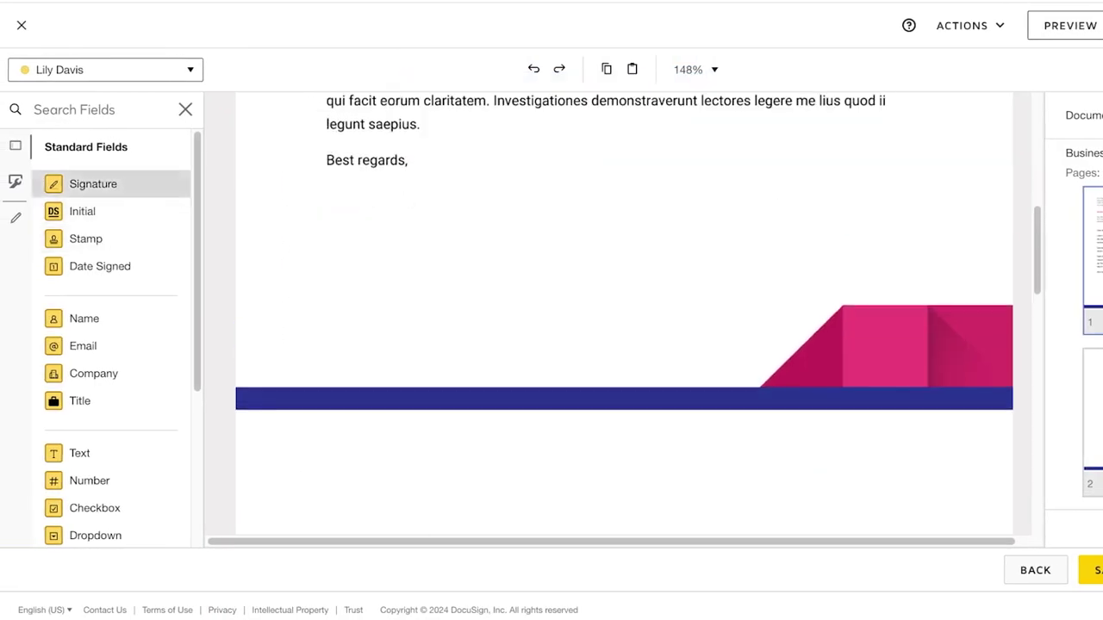
pyautogui.moveTo(93, 183)
pyautogui.mouseDown()
pyautogui.moveTo(320, 256)
pyautogui.moveTo(339, 222)
pyautogui.moveTo(350, 233)
pyautogui.mouseUp()
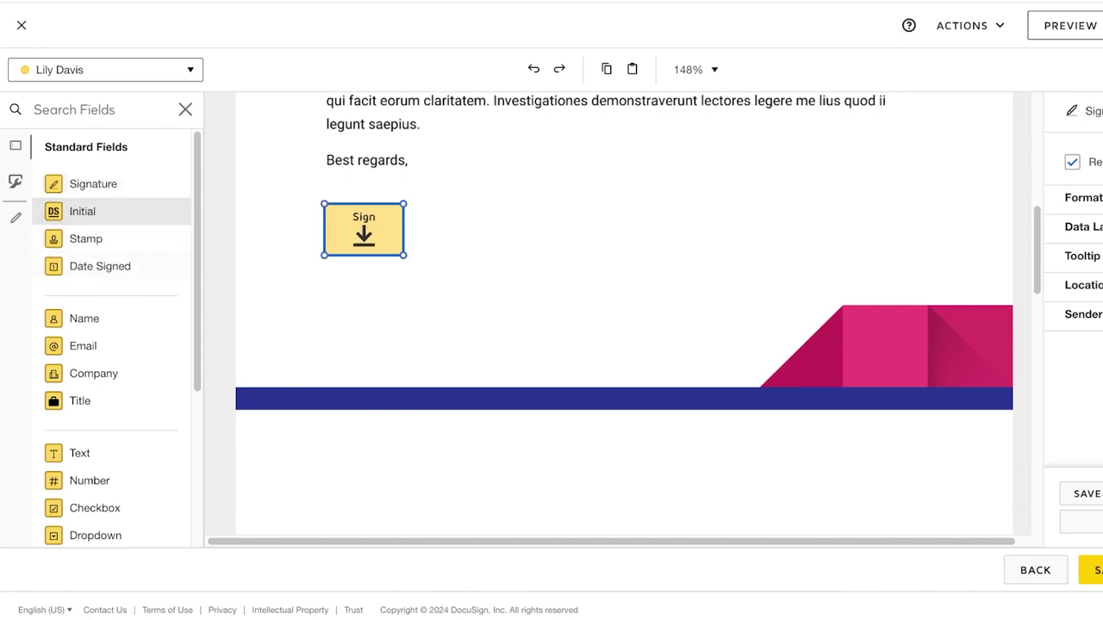
pyautogui.scroll(-3, 112, 265)
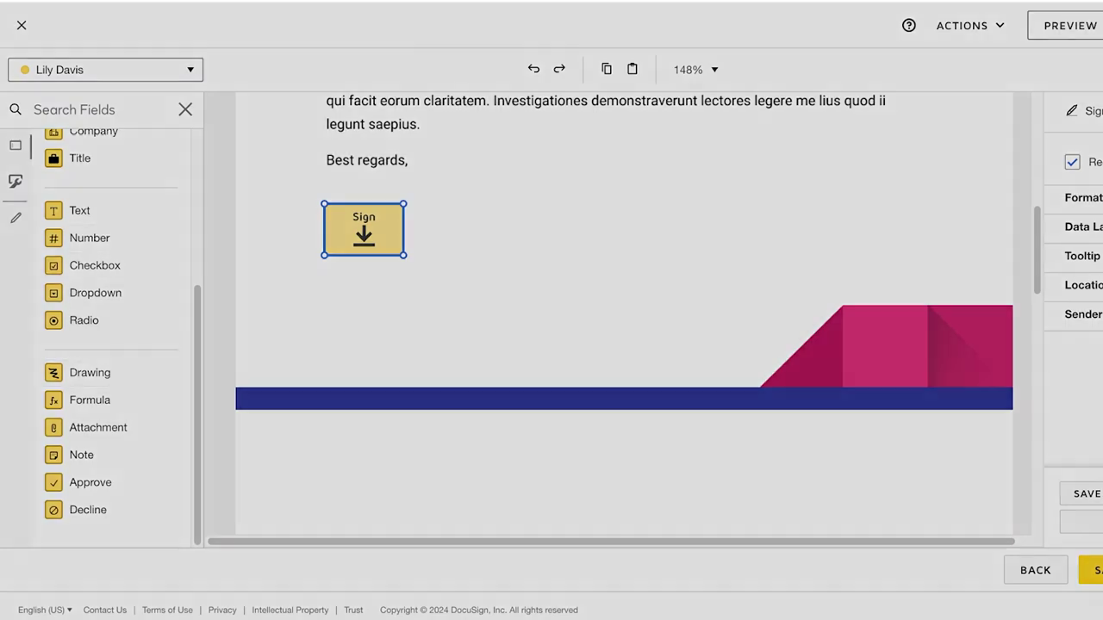
pyautogui.press('Return')
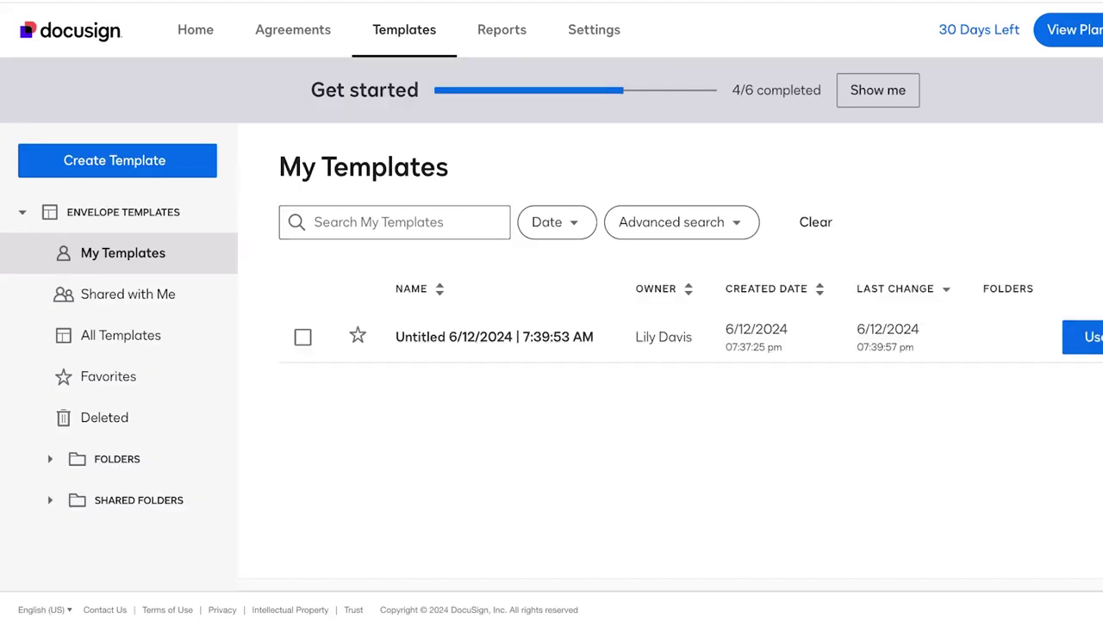
# Step: Use the saved template to start a new envelope
pyautogui.click(1082, 337)
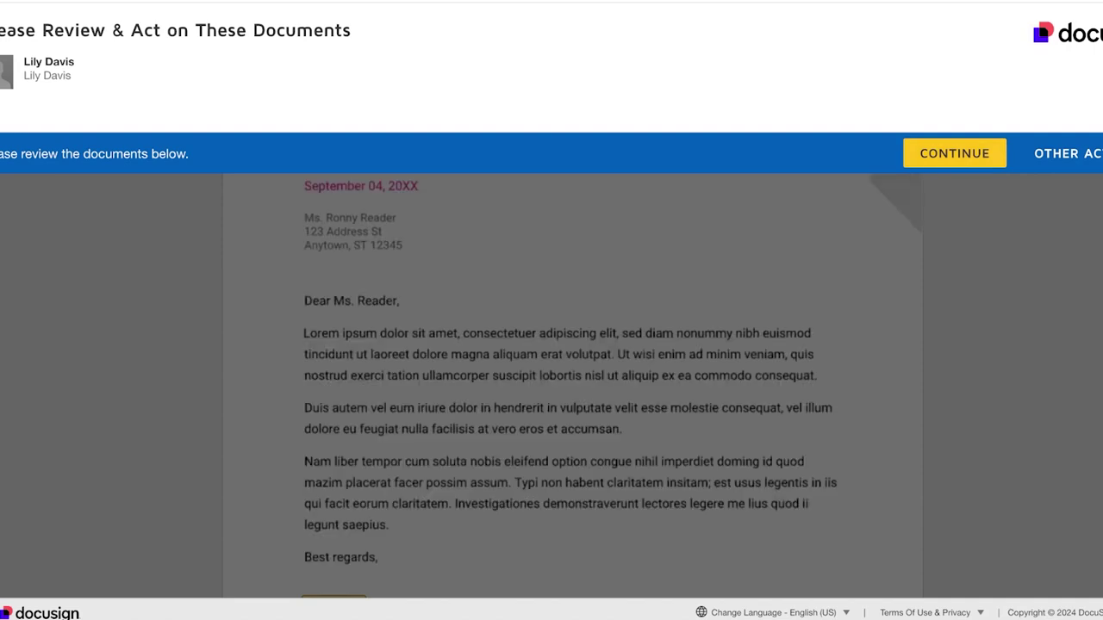
# Step: Apply your signature in the Sign field below 'Best regards,' and finish the document
pyautogui.click(955, 153)
pyautogui.scroll(-5, 572, 319)
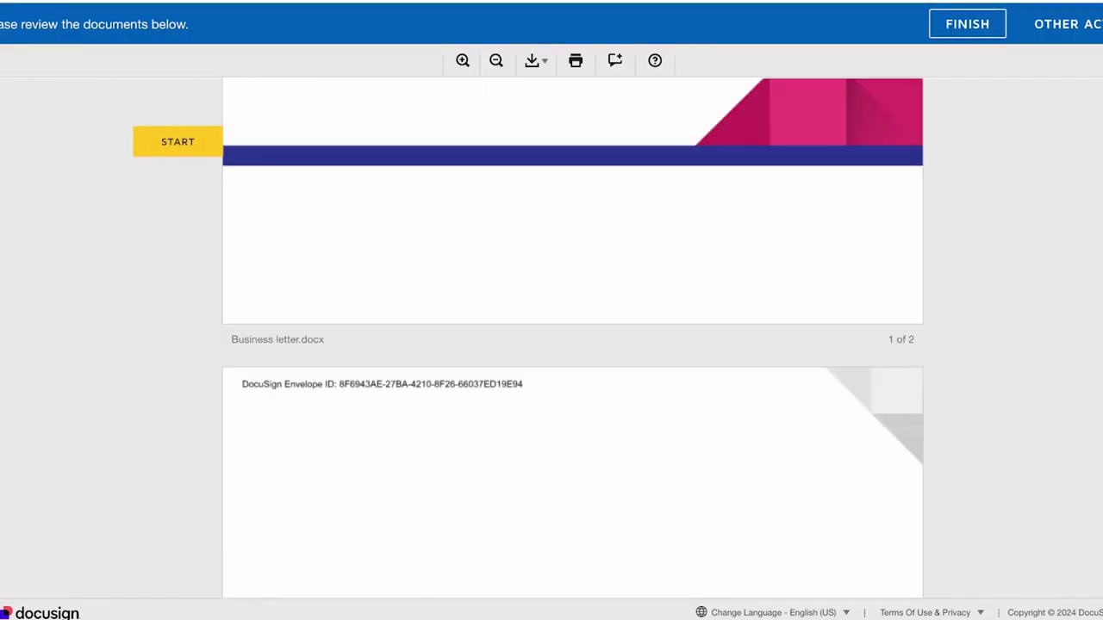
pyautogui.click(333, 238)
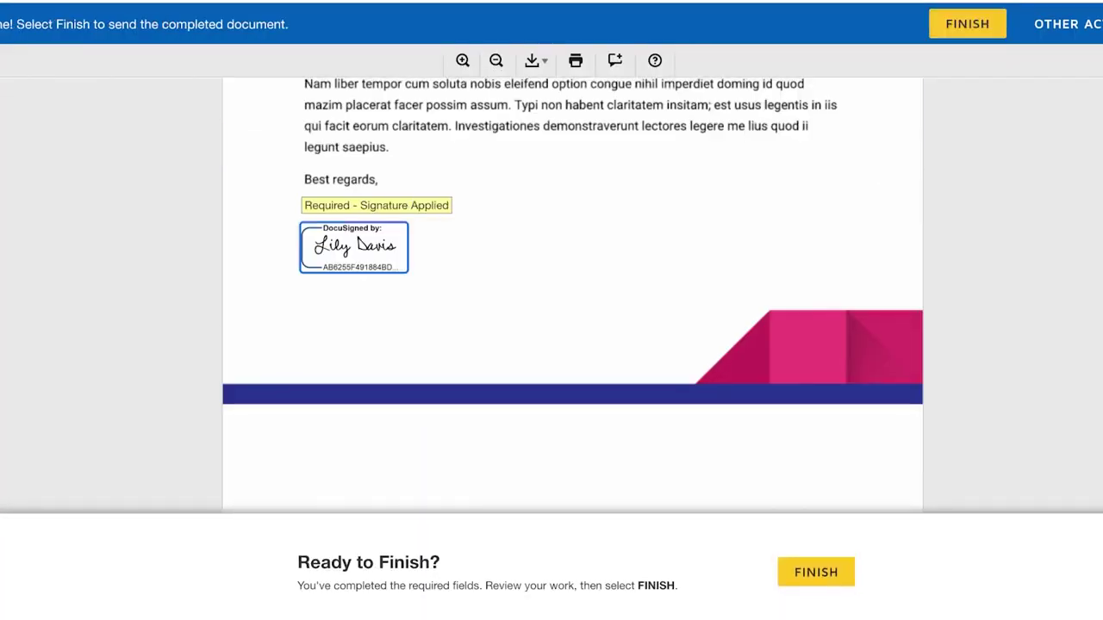
pyautogui.scroll(2, 572, 293)
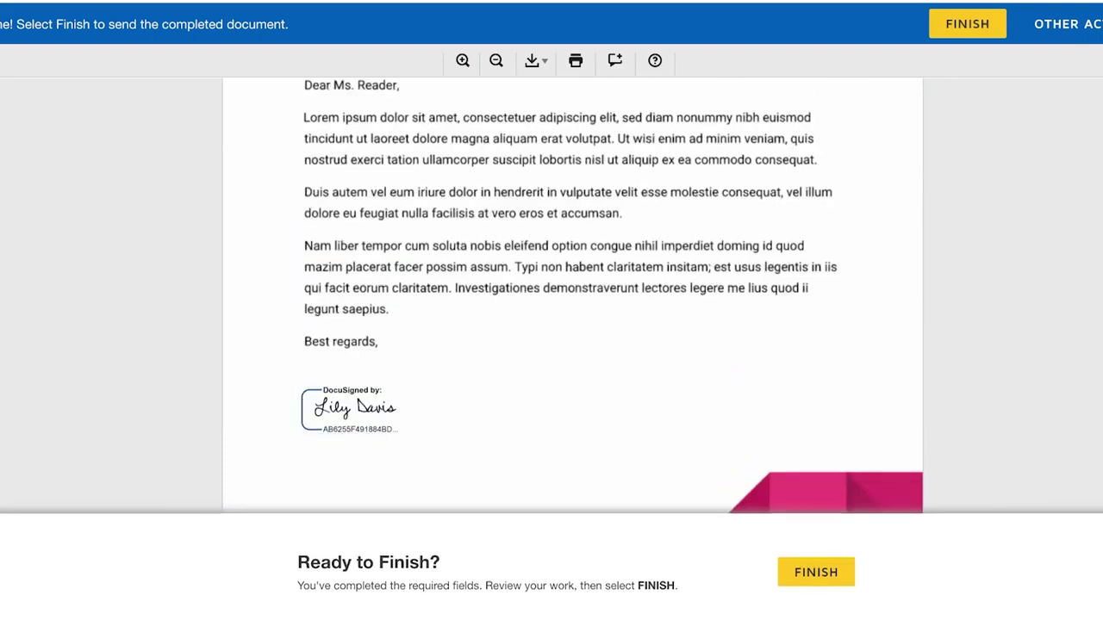
pyautogui.click(815, 572)
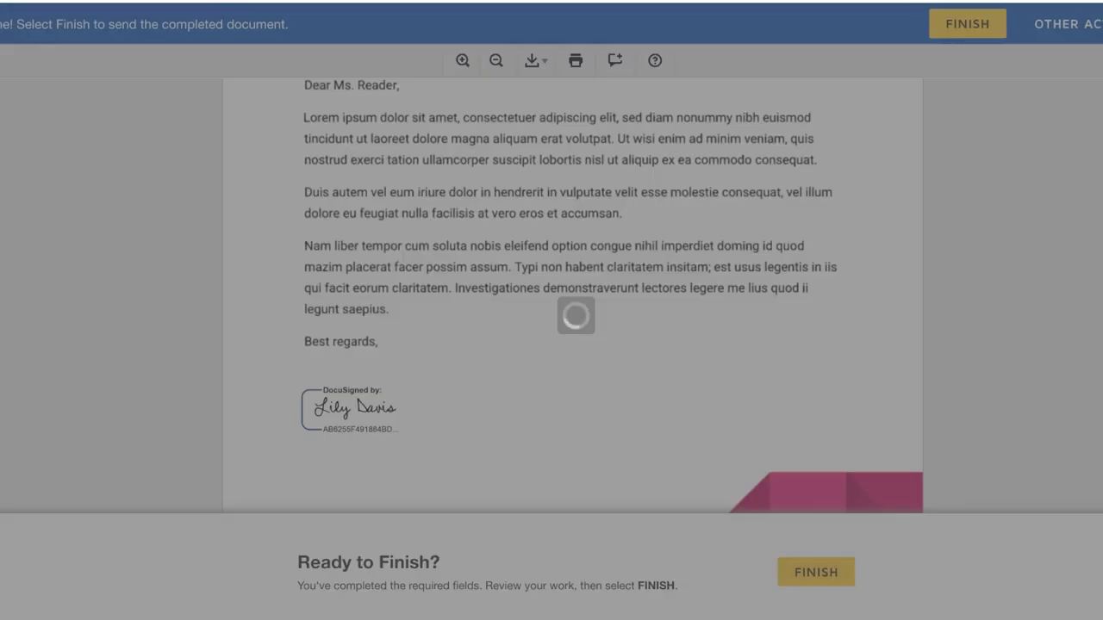